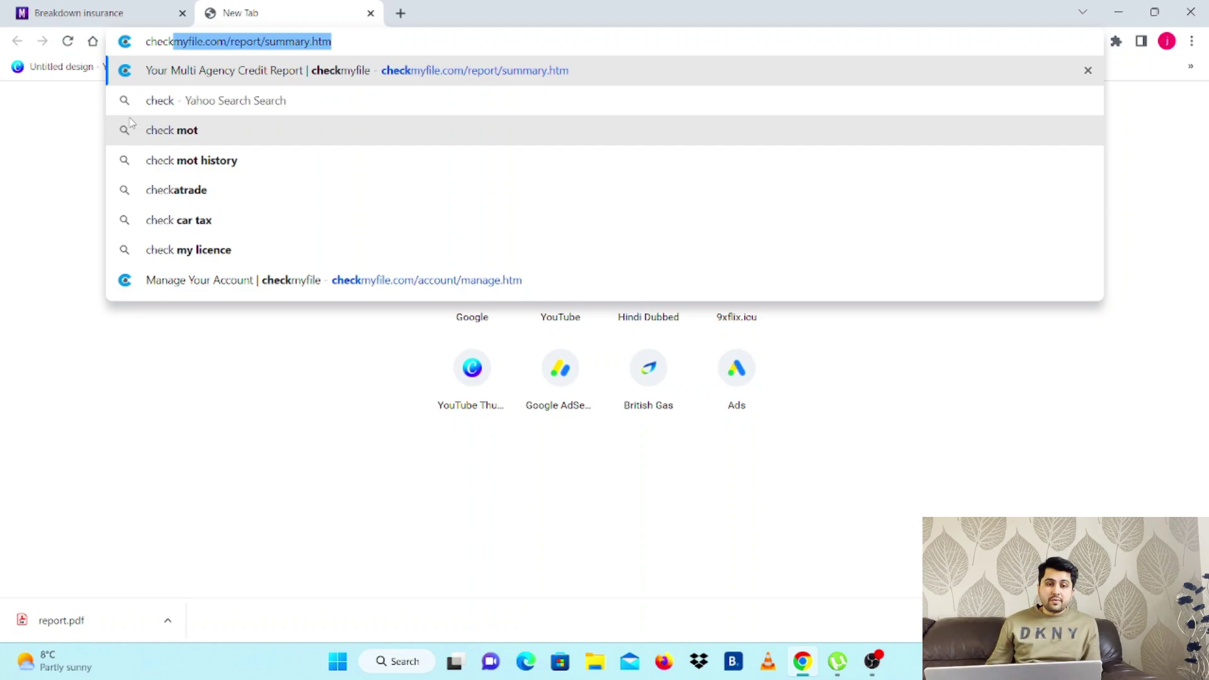
# Open checkmyfile.com and bring up the sign-up form for the free 30-day credit report trial
pyautogui.press('Return')
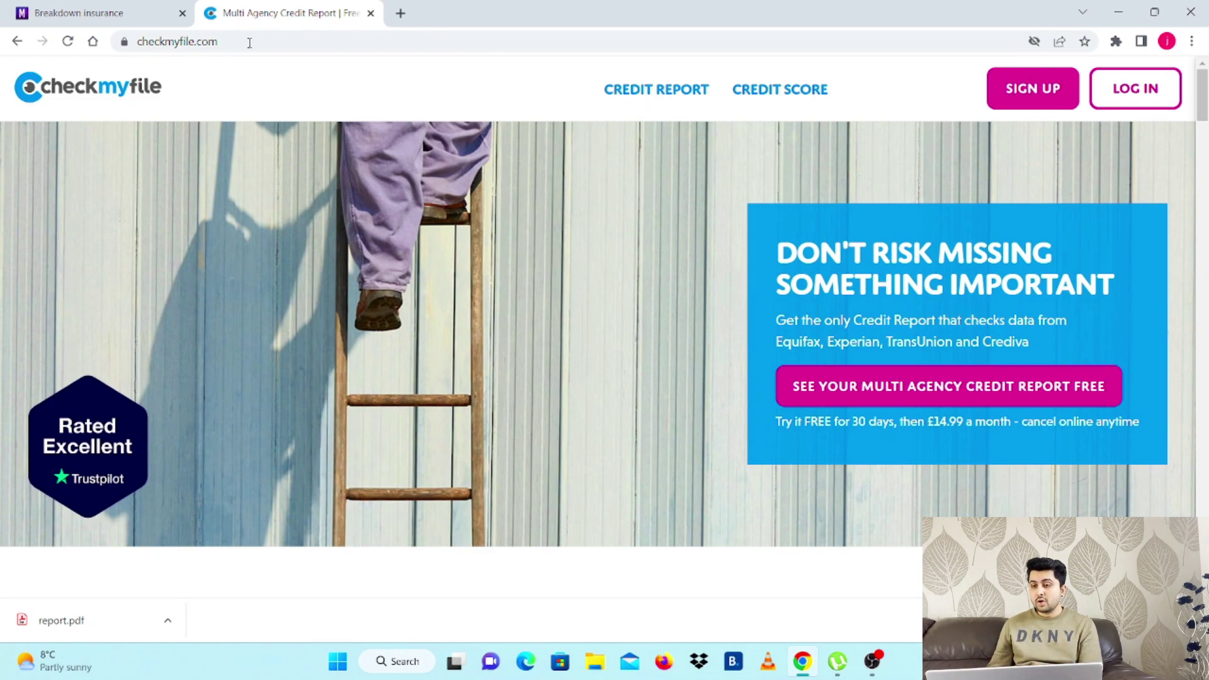
pyautogui.click(1027, 94)
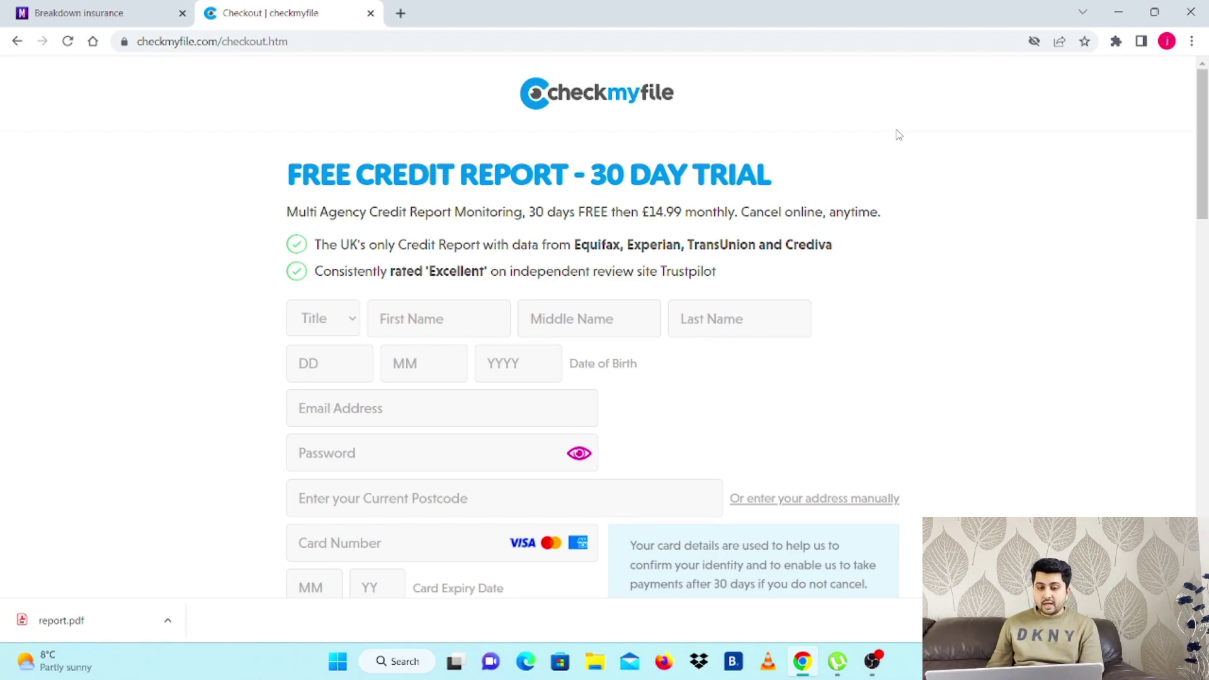
pyautogui.scroll(-2, 866, 161)
pyautogui.scroll(-2, 882, 171)
pyautogui.scroll(1, 944, 186)
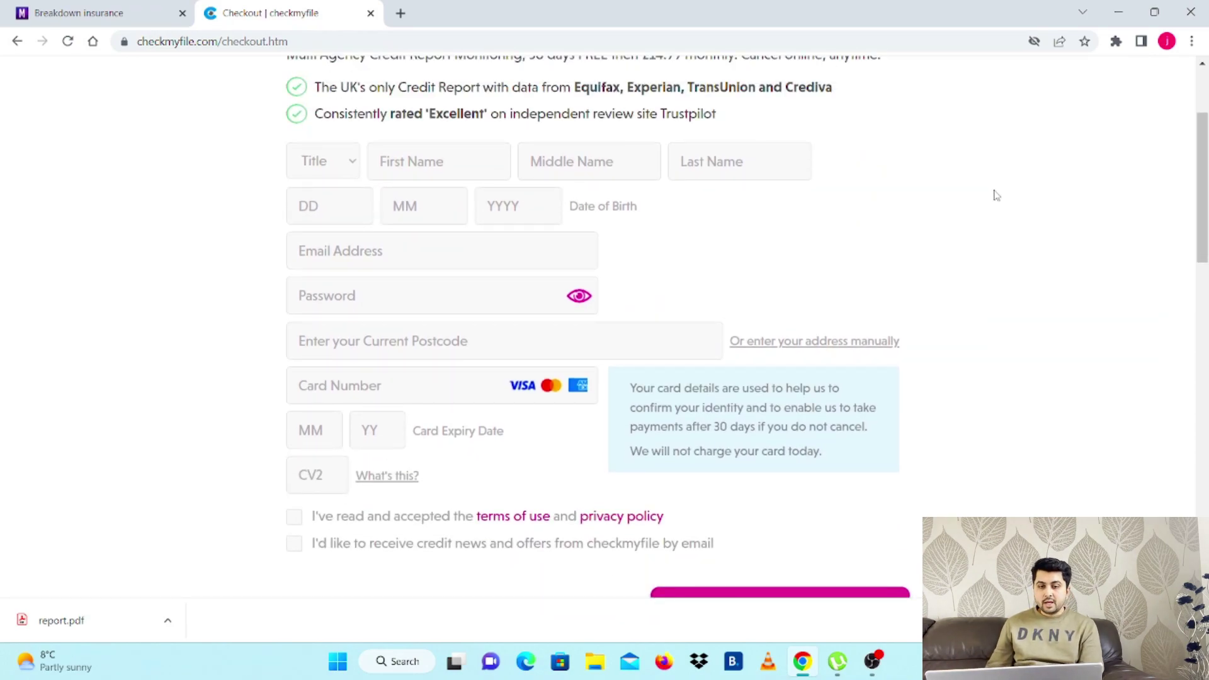
pyautogui.scroll(1, 996, 195)
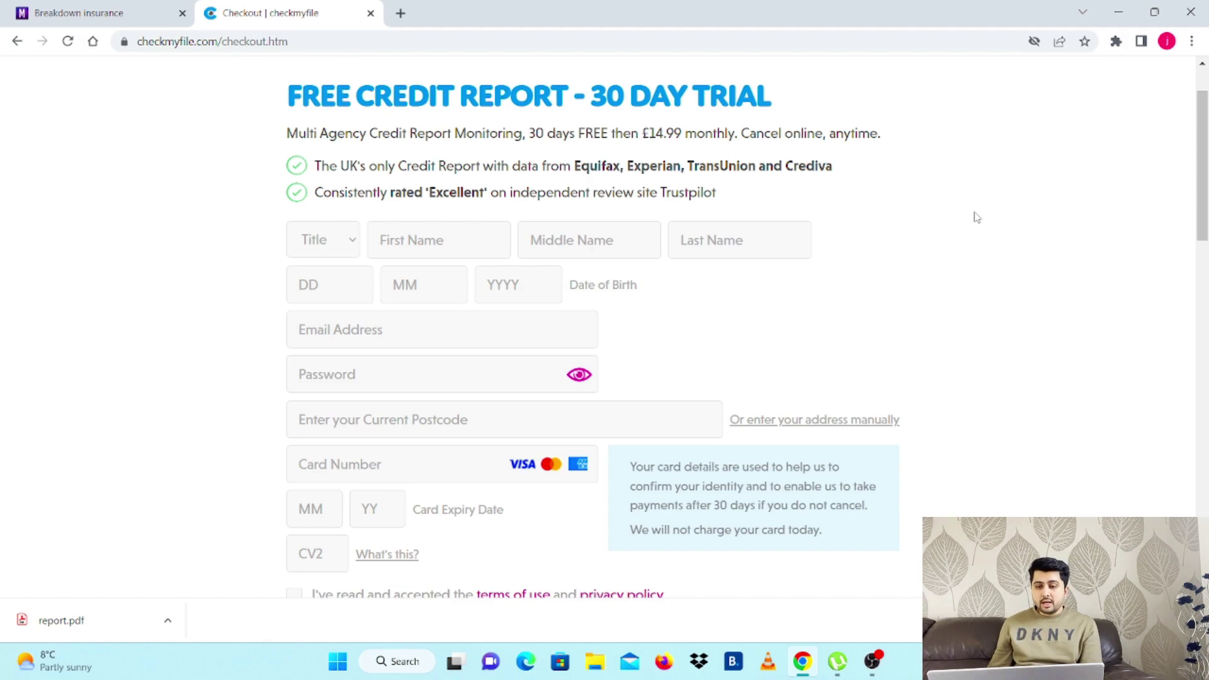
pyautogui.scroll(-1, 976, 217)
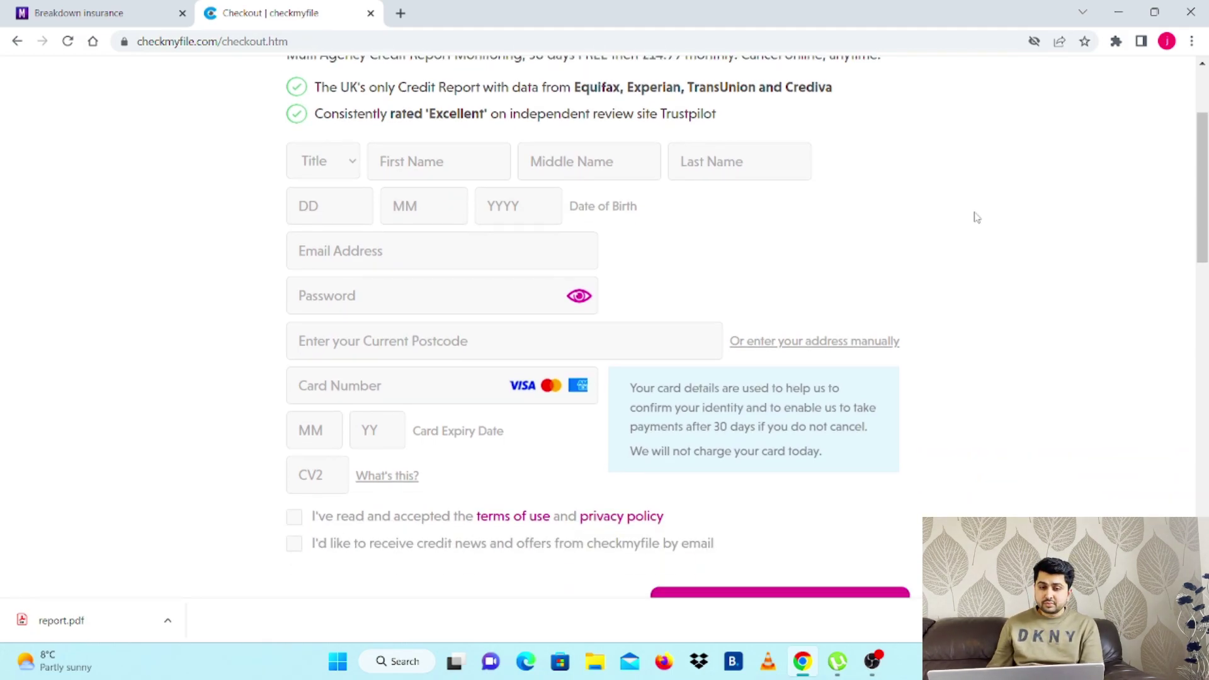
# Look up the current postcode in the sign-up form and choose the first suggested address
pyautogui.click(334, 166)
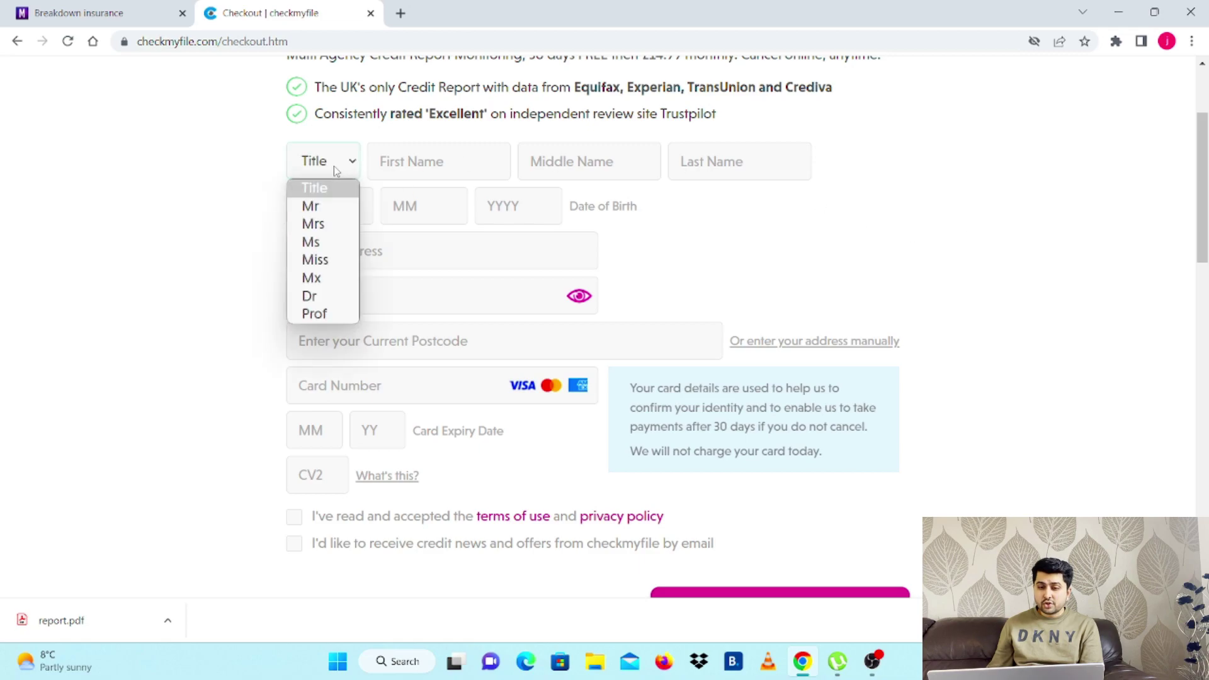
pyautogui.click(451, 169)
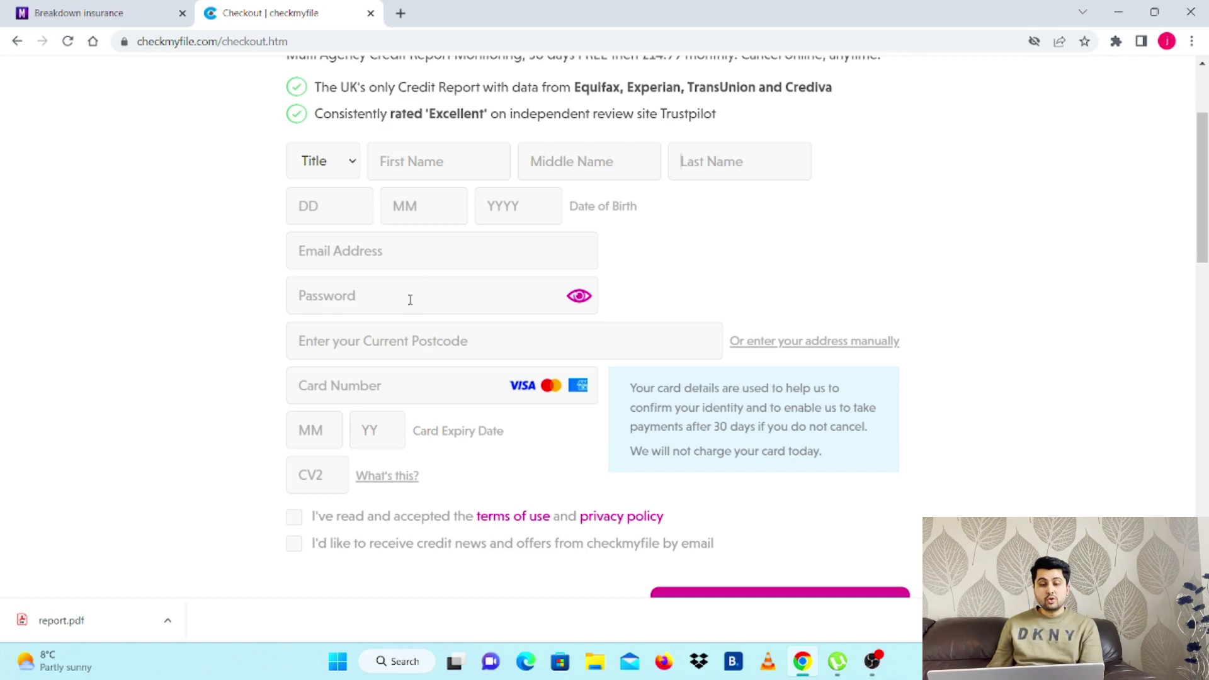
pyautogui.click(526, 342)
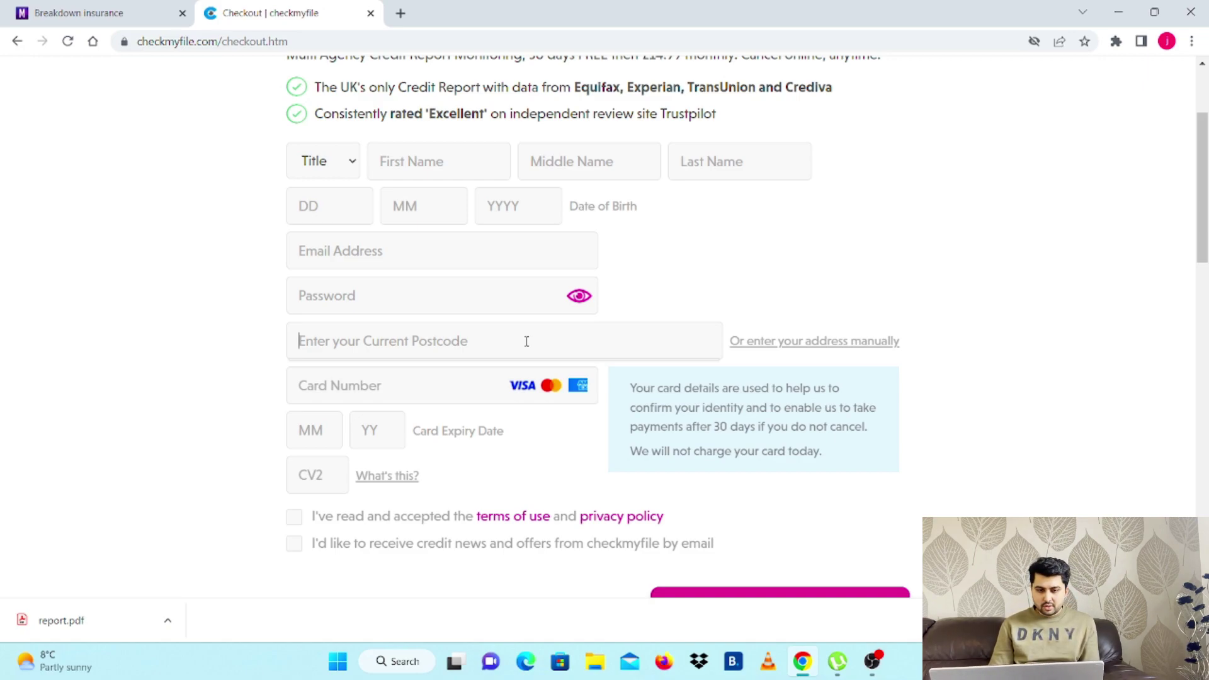
pyautogui.write('le43qt')
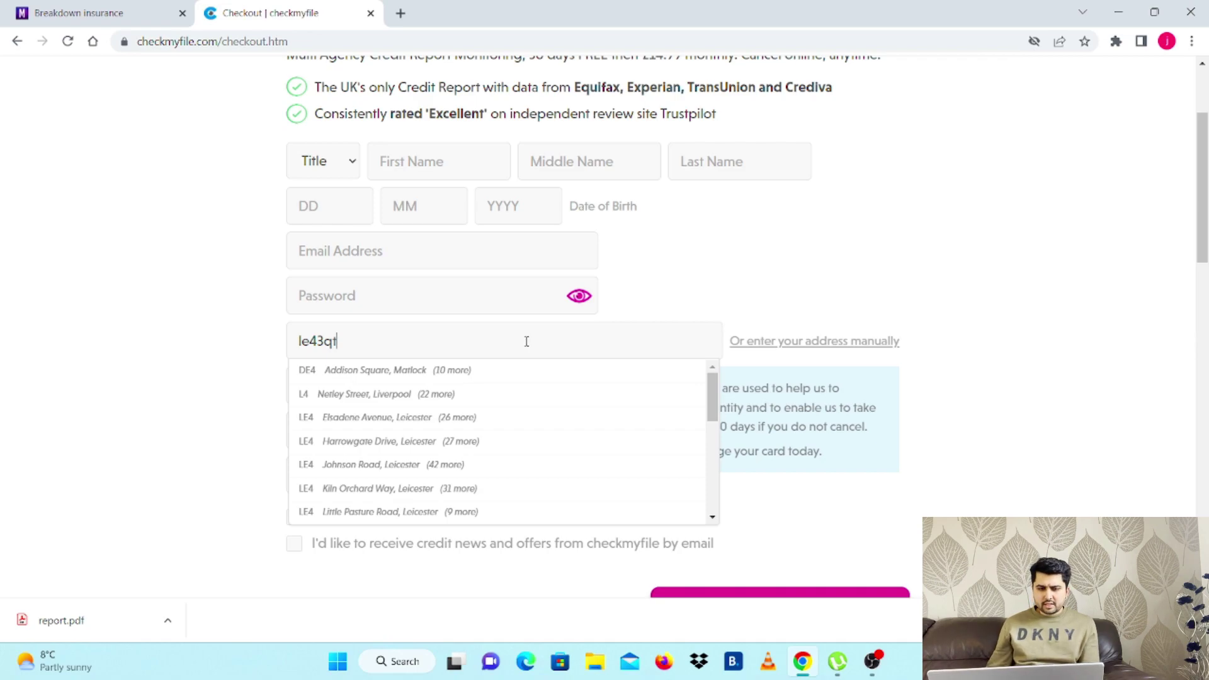
pyautogui.click(425, 374)
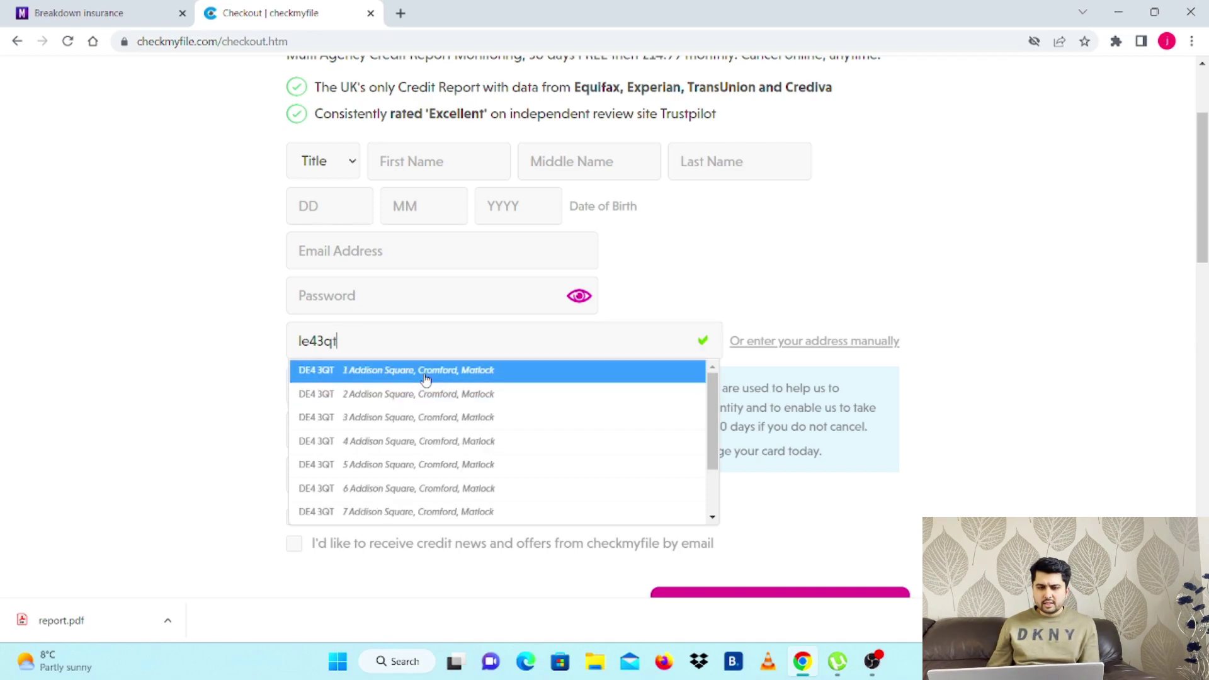
pyautogui.click(425, 374)
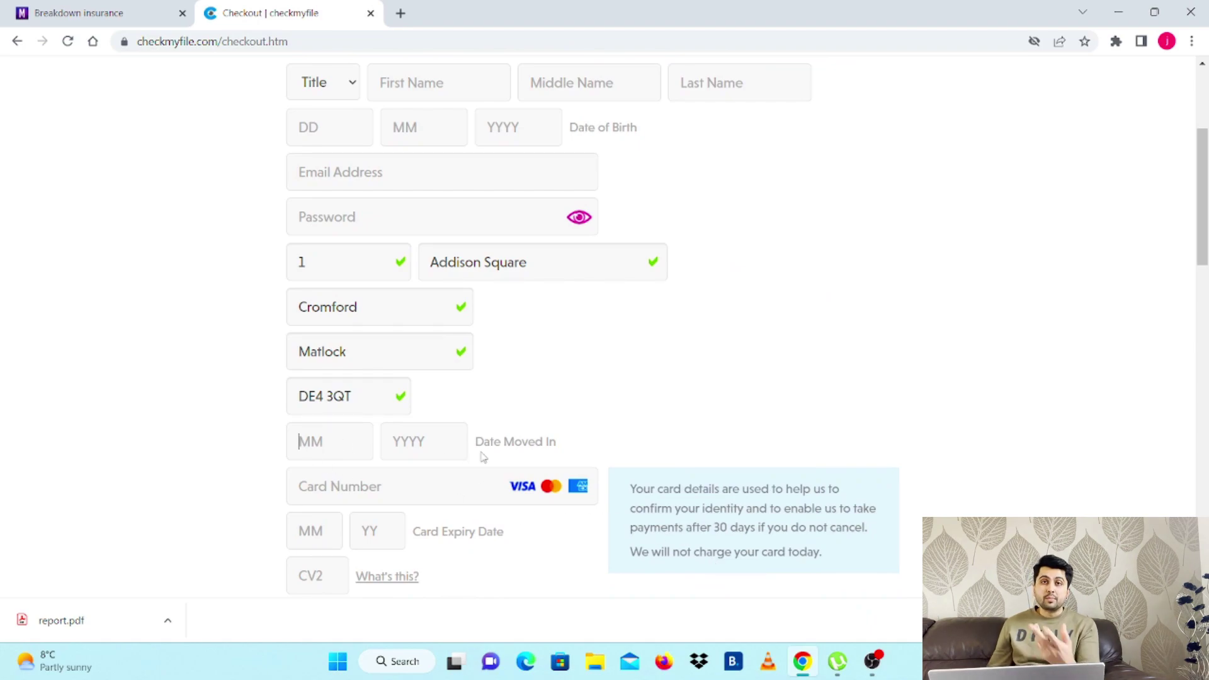
# Examine the rest of the sign-up form, including the move-in date, card details, terms checkboxes and the reviews below
pyautogui.click(339, 444)
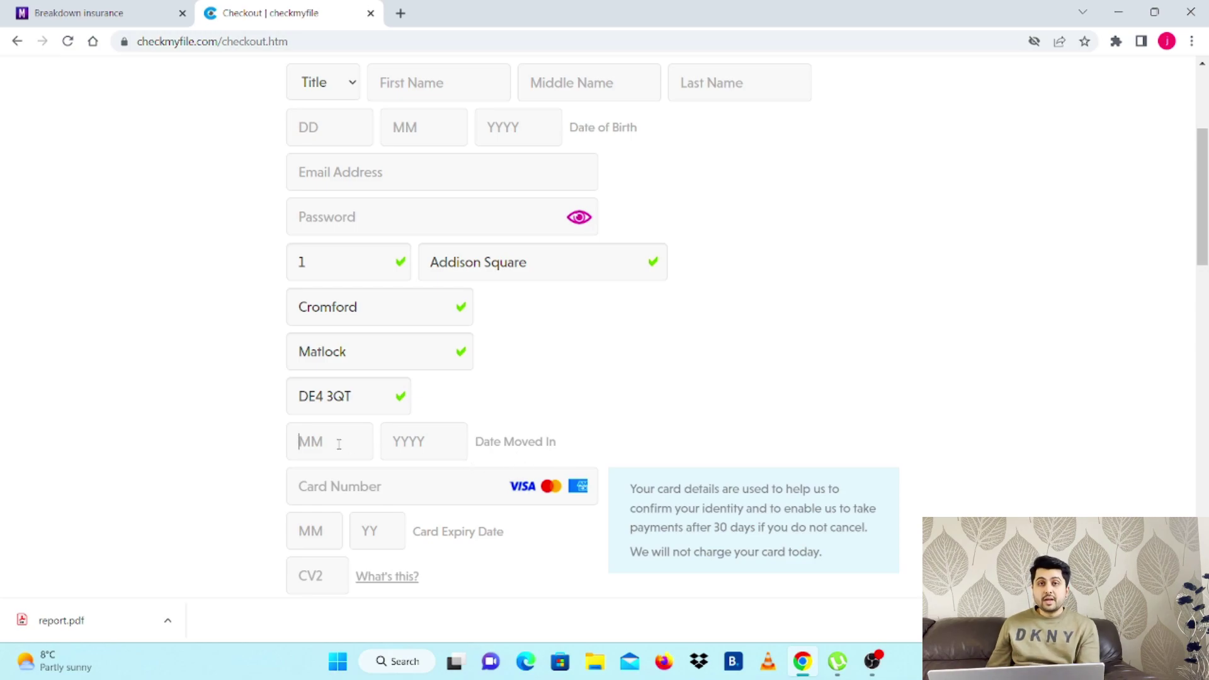
pyautogui.click(424, 443)
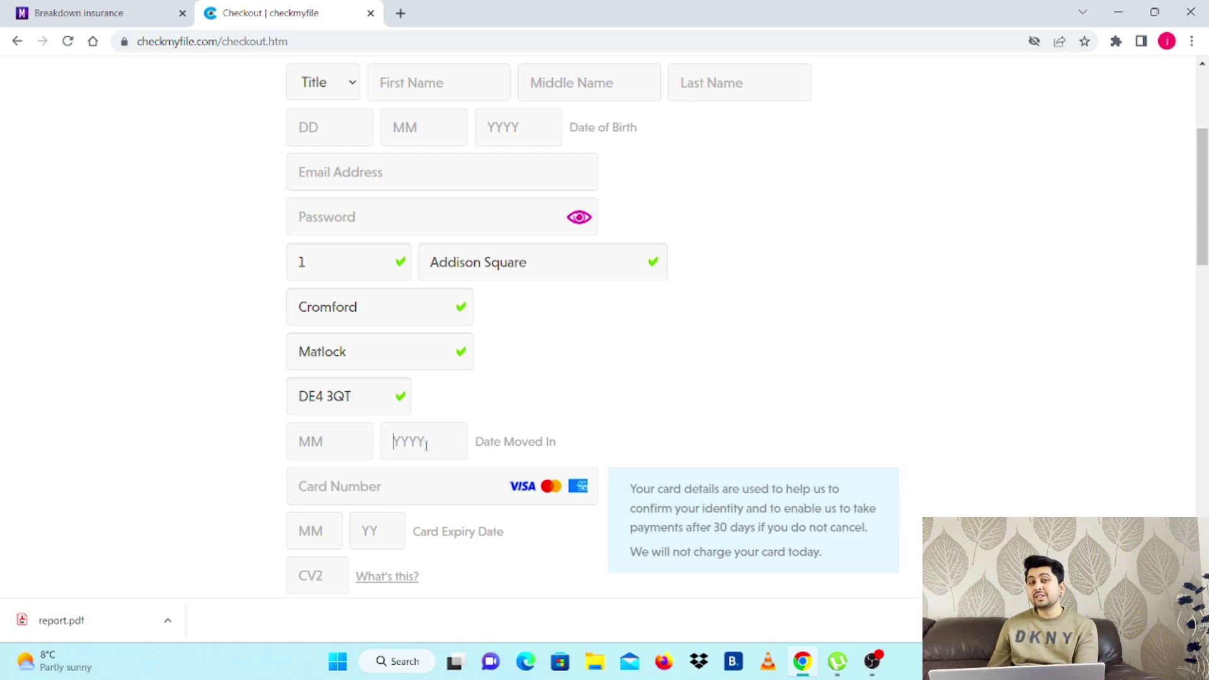
pyautogui.click(426, 443)
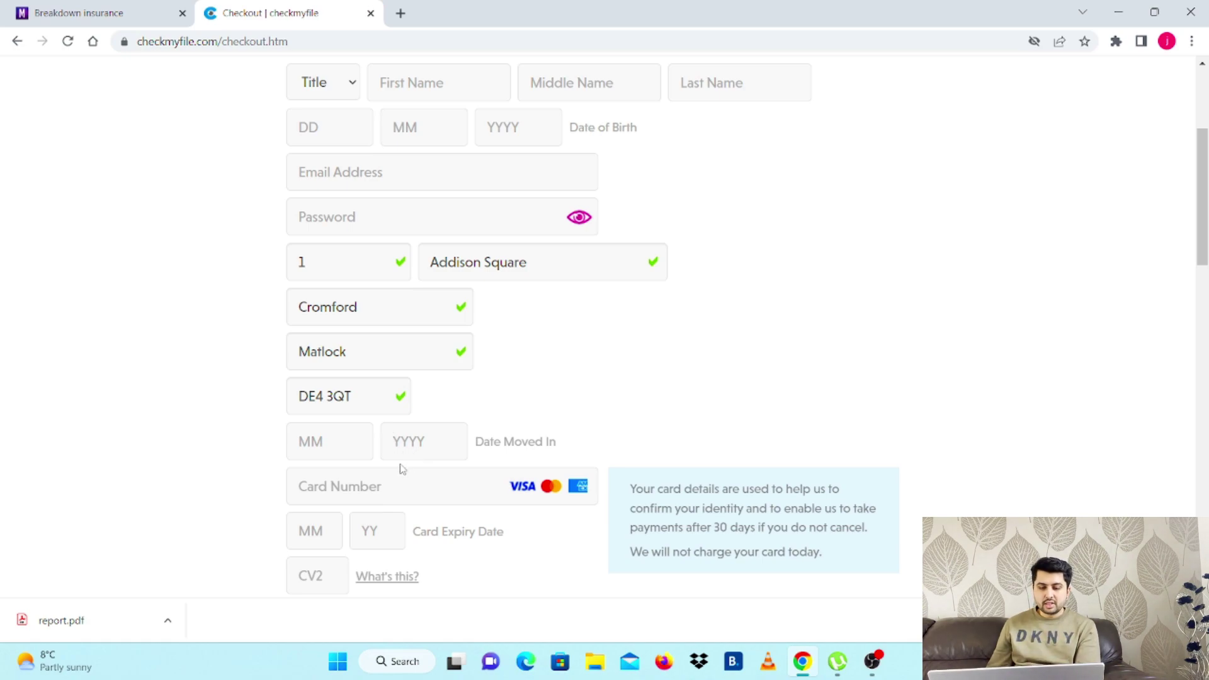
pyautogui.scroll(-2, 663, 384)
pyautogui.scroll(-3, 663, 382)
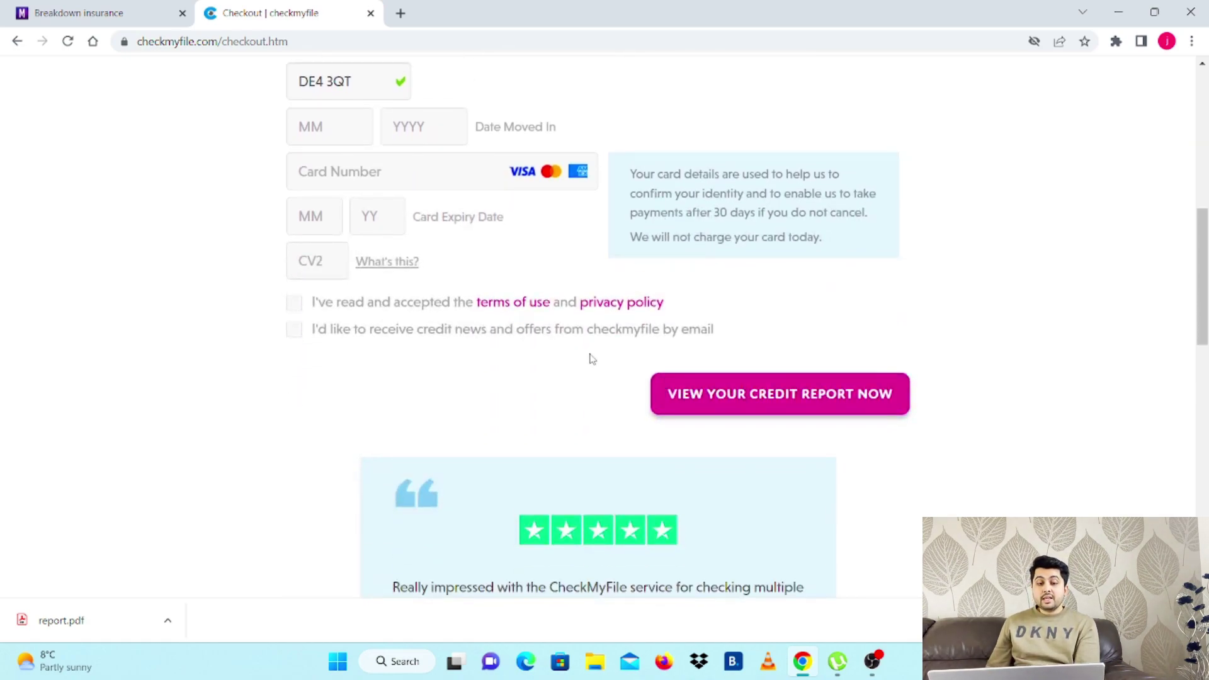
pyautogui.scroll(1, 496, 258)
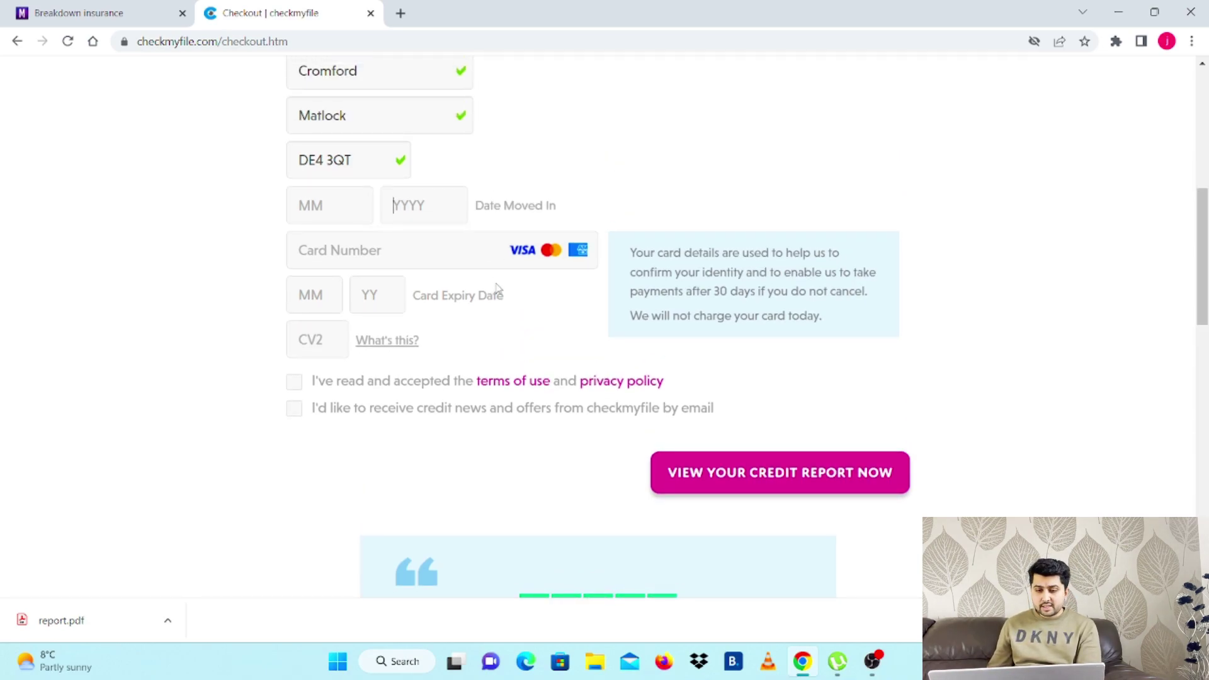
pyautogui.scroll(-6, 499, 289)
pyautogui.scroll(-2, 521, 327)
pyautogui.scroll(-3, 521, 326)
pyautogui.scroll(10, 521, 327)
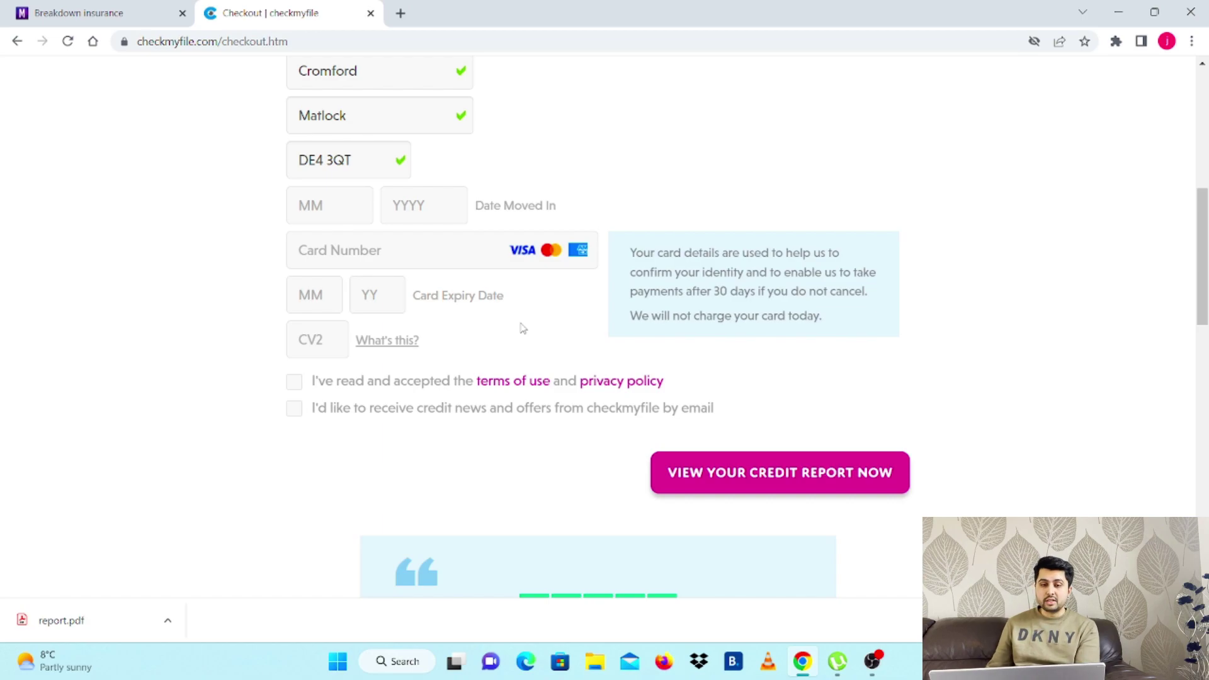
pyautogui.scroll(2, 503, 333)
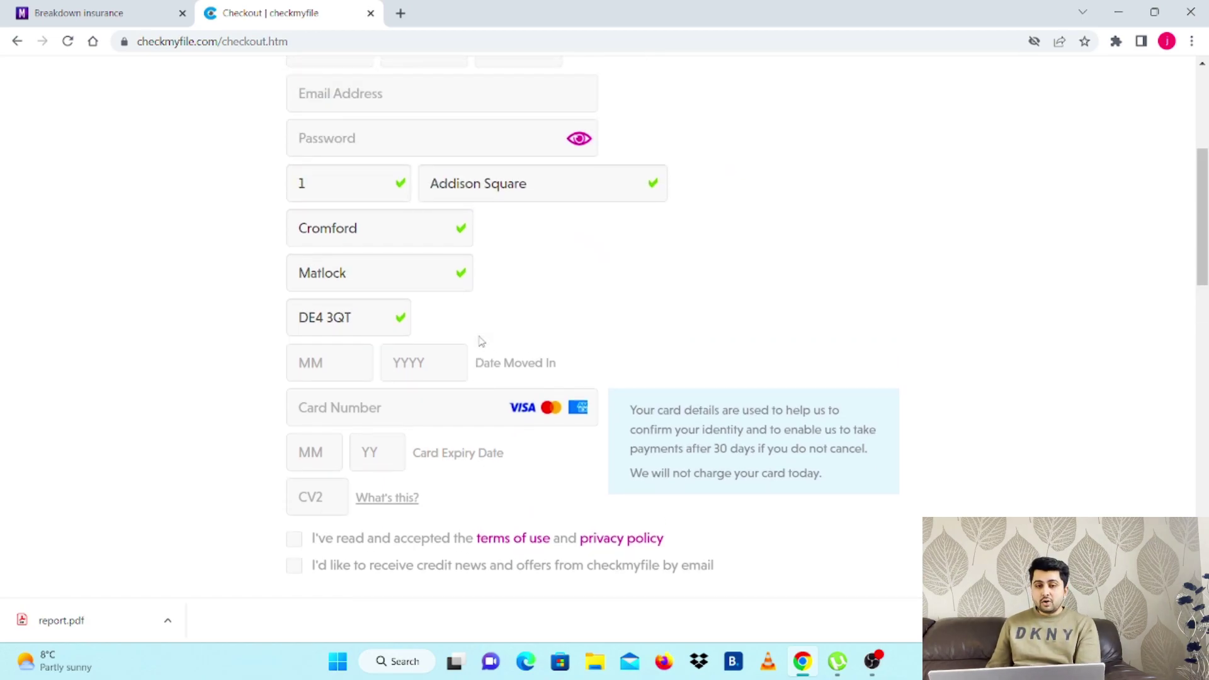
pyautogui.scroll(4, 481, 341)
# Return to the checkmyfile home page, log in to the account and look over the multi agency credit report summary
pyautogui.click(17, 42)
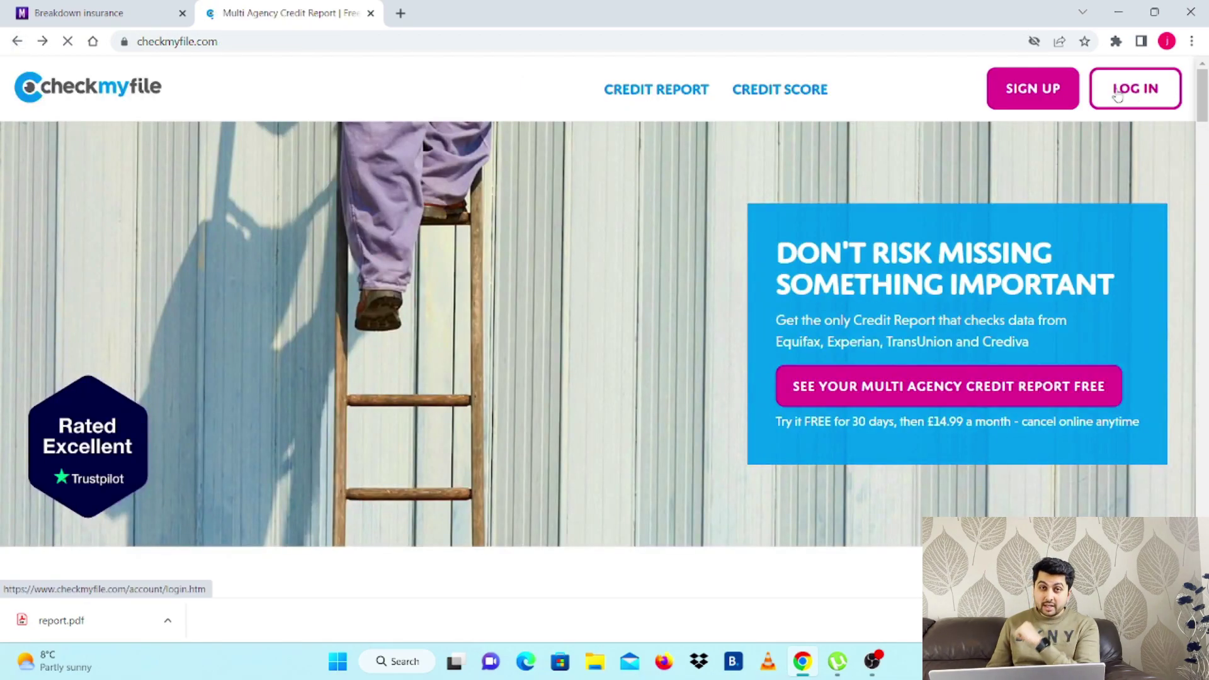
pyautogui.click(1117, 93)
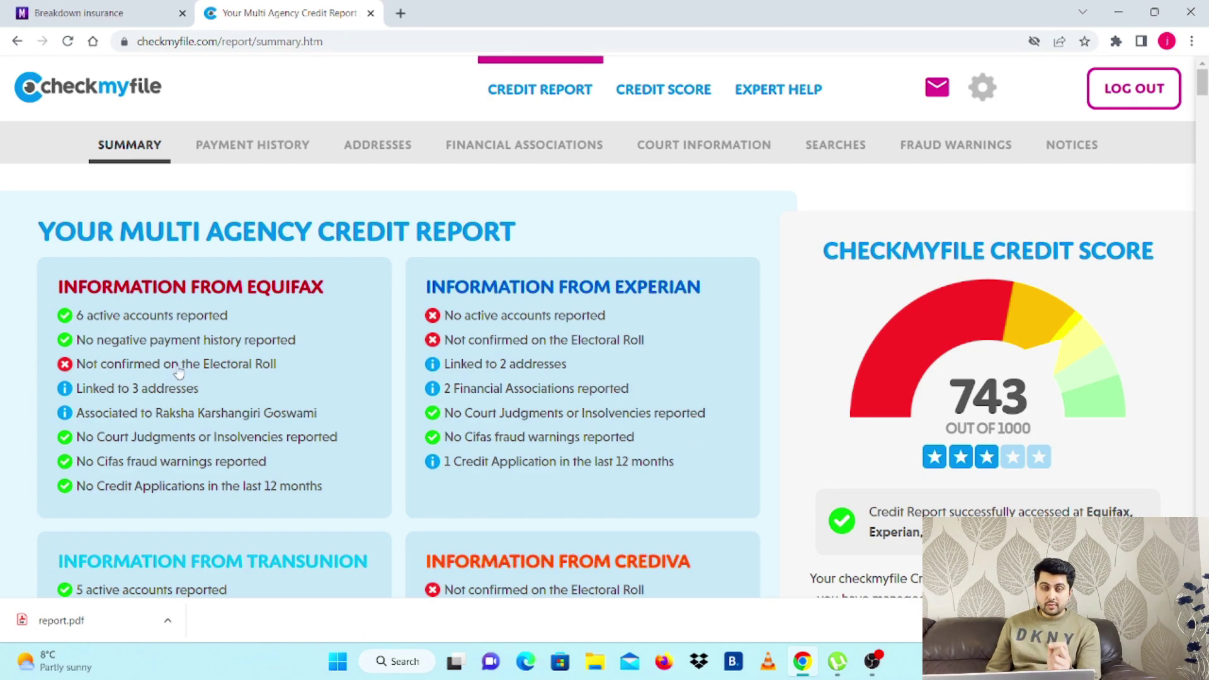
pyautogui.scroll(-1, 185, 360)
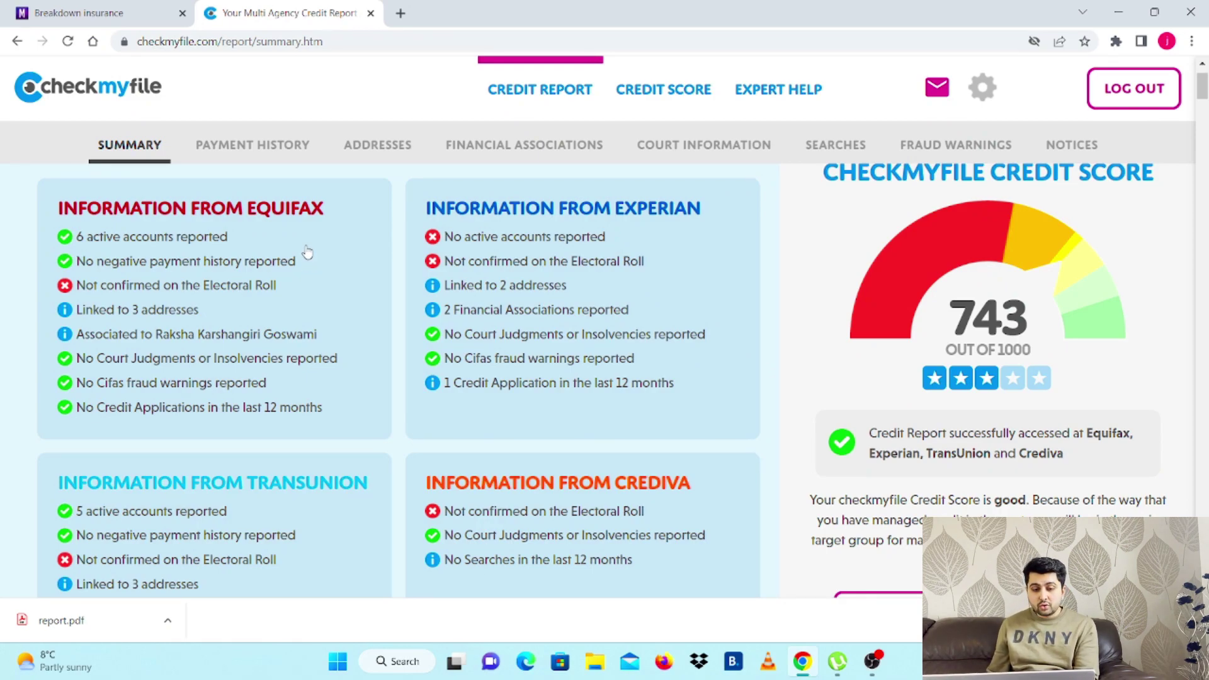
pyautogui.scroll(-1, 308, 255)
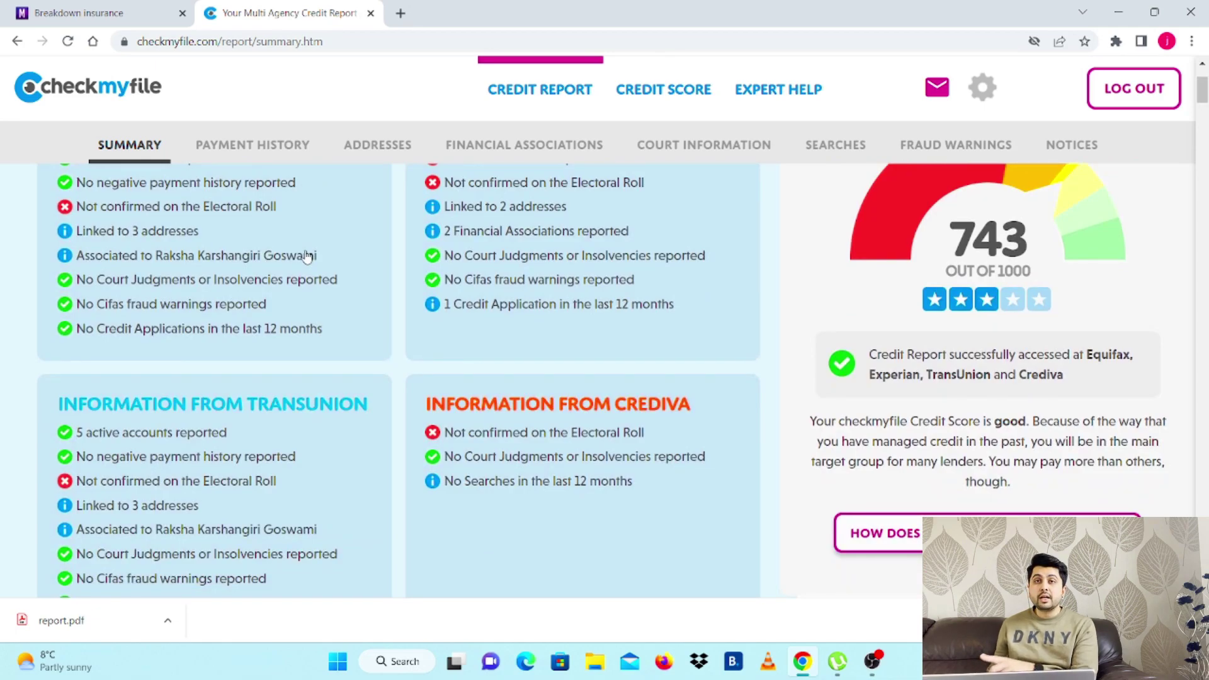
pyautogui.scroll(-2, 305, 262)
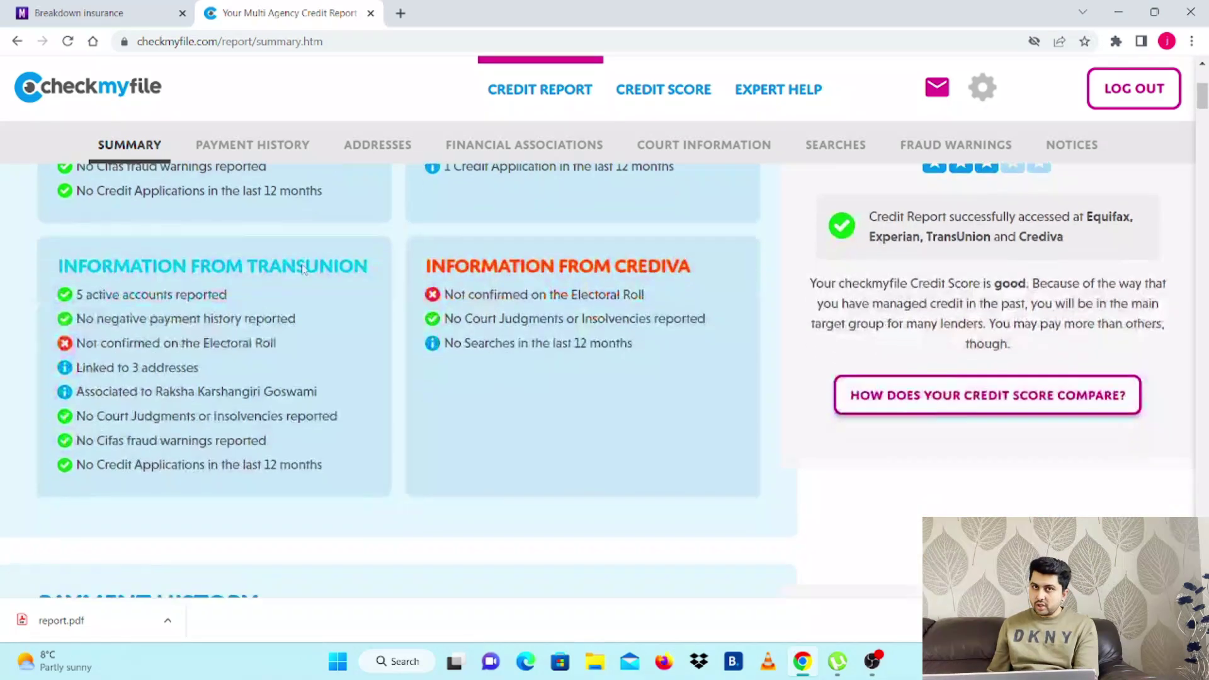
pyautogui.scroll(4, 302, 272)
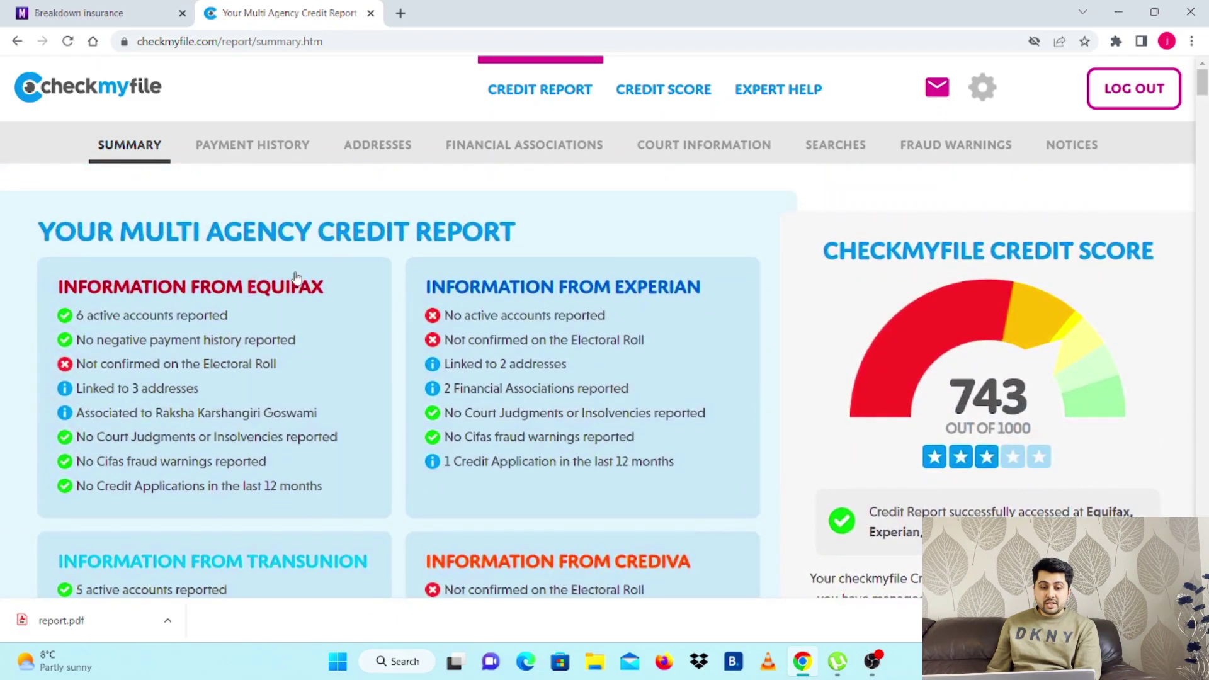
# Highlight the electoral roll entries under Equifax, Experian, TransUnion and Crediva in the report summary
pyautogui.scroll(-1, 285, 285)
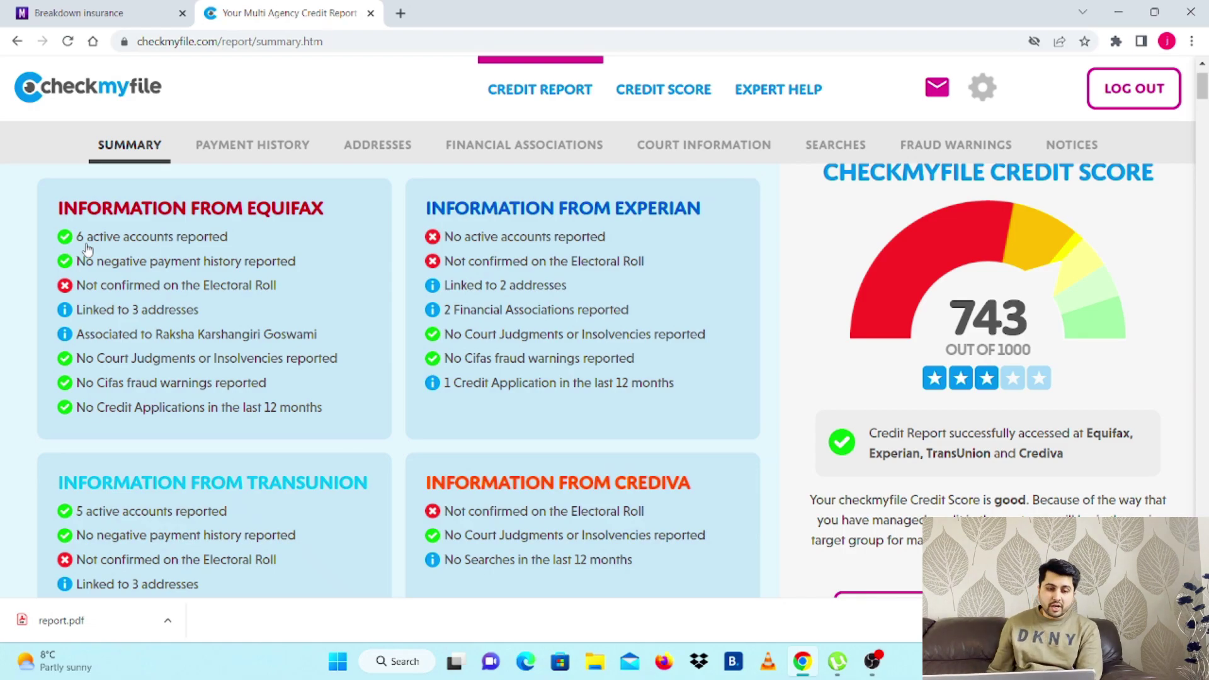
pyautogui.moveTo(56, 285); pyautogui.dragTo(286, 292)
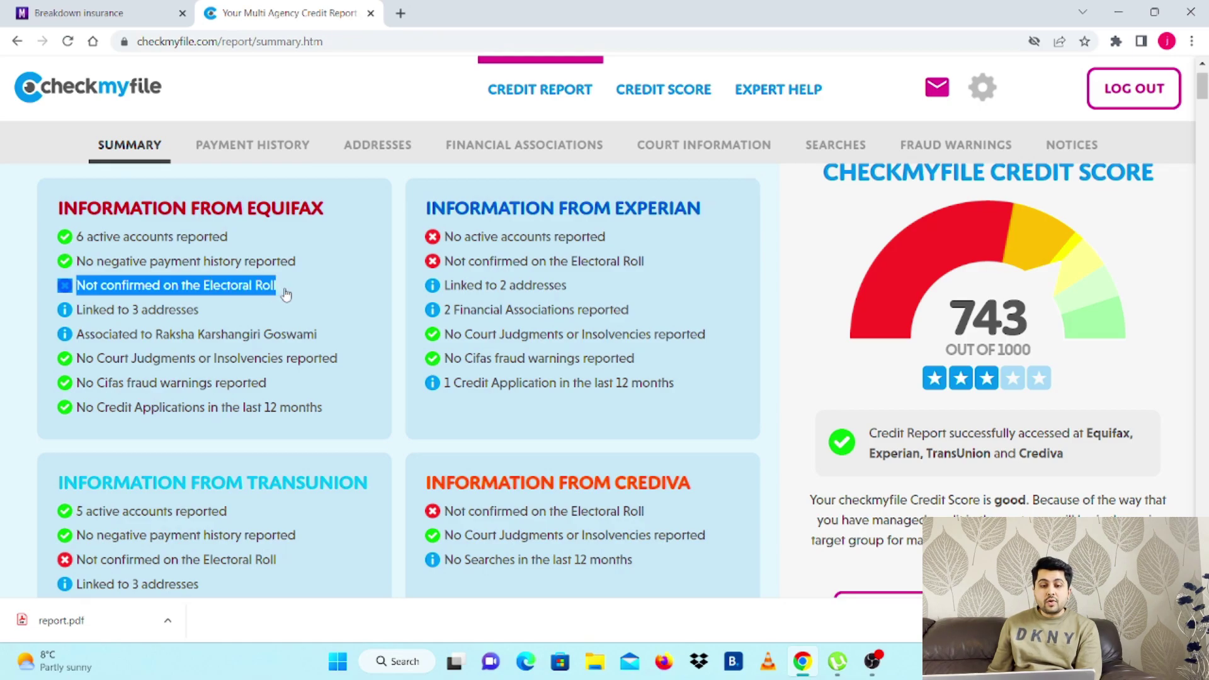
pyautogui.click(350, 305)
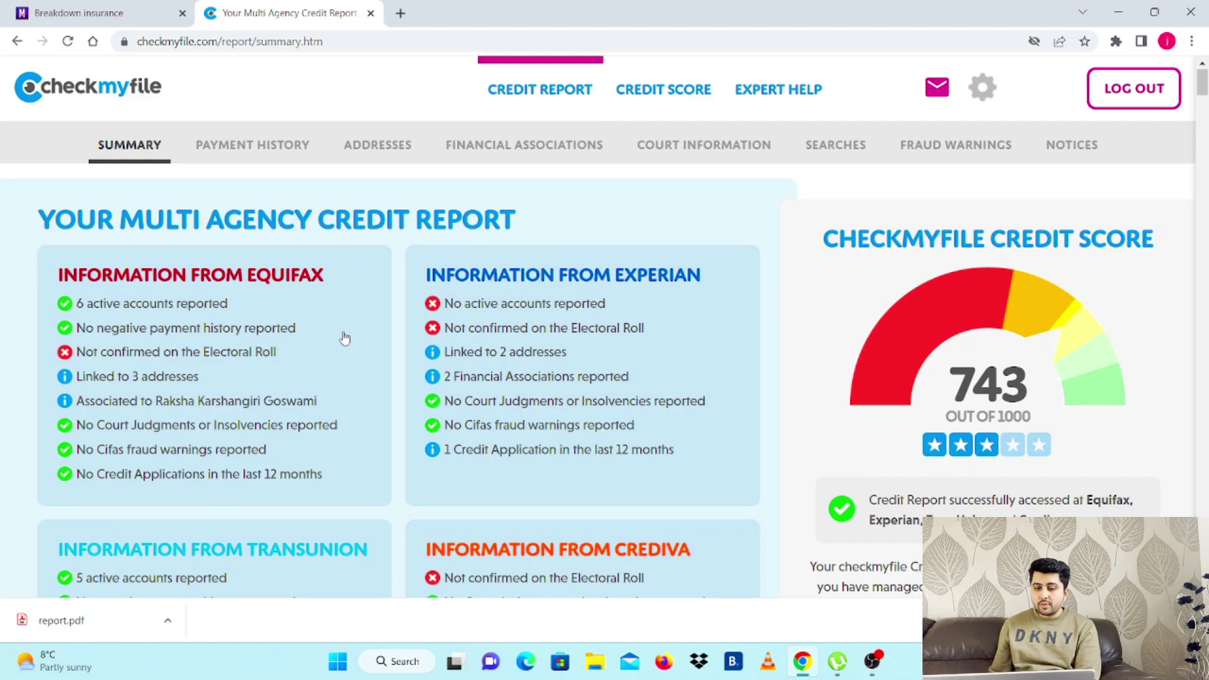
pyautogui.moveTo(420, 330); pyautogui.dragTo(650, 332)
pyautogui.scroll(-2, 651, 332)
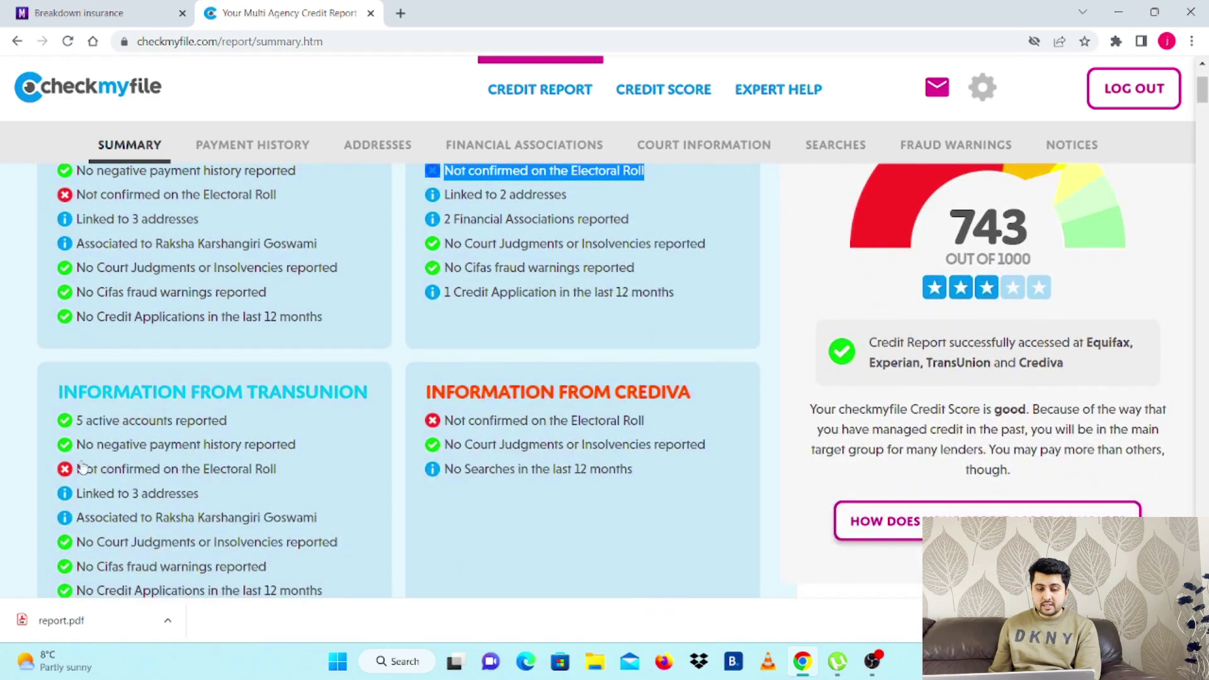
pyautogui.moveTo(54, 472); pyautogui.dragTo(284, 470)
pyautogui.moveTo(416, 421); pyautogui.dragTo(671, 423)
pyautogui.scroll(2, 625, 357)
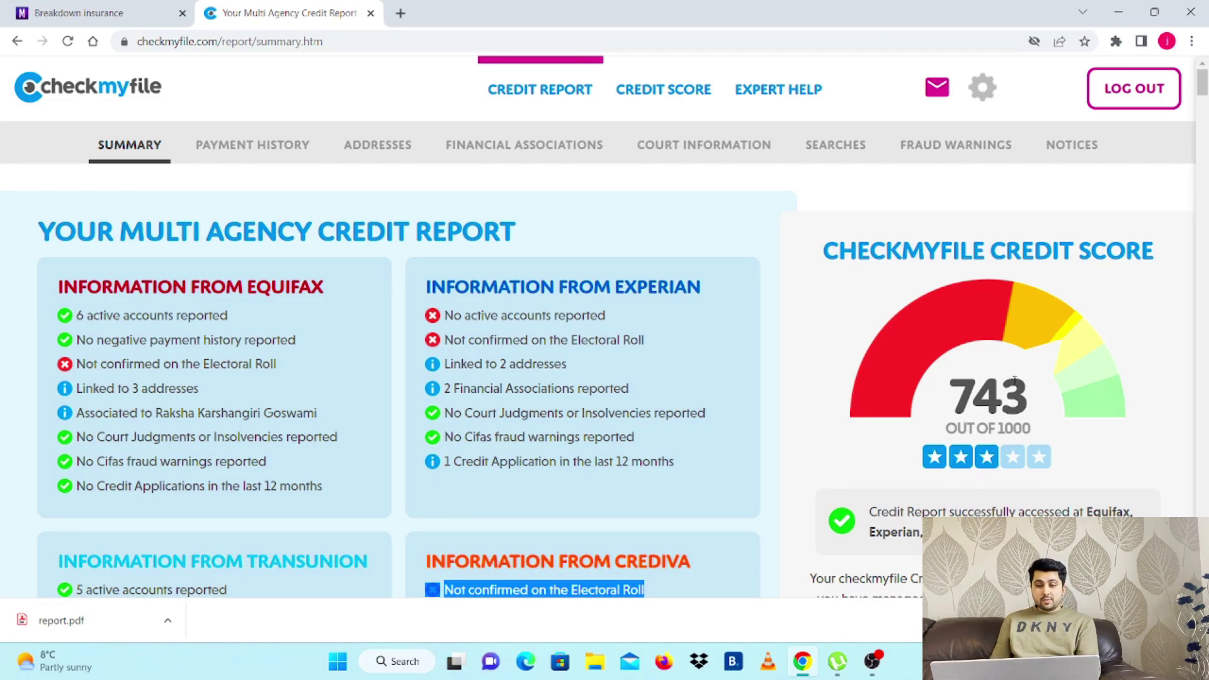
# Look through the credit report sections, including court information and searches, down to the downloadable version under Notices
pyautogui.scroll(-5, 1010, 380)
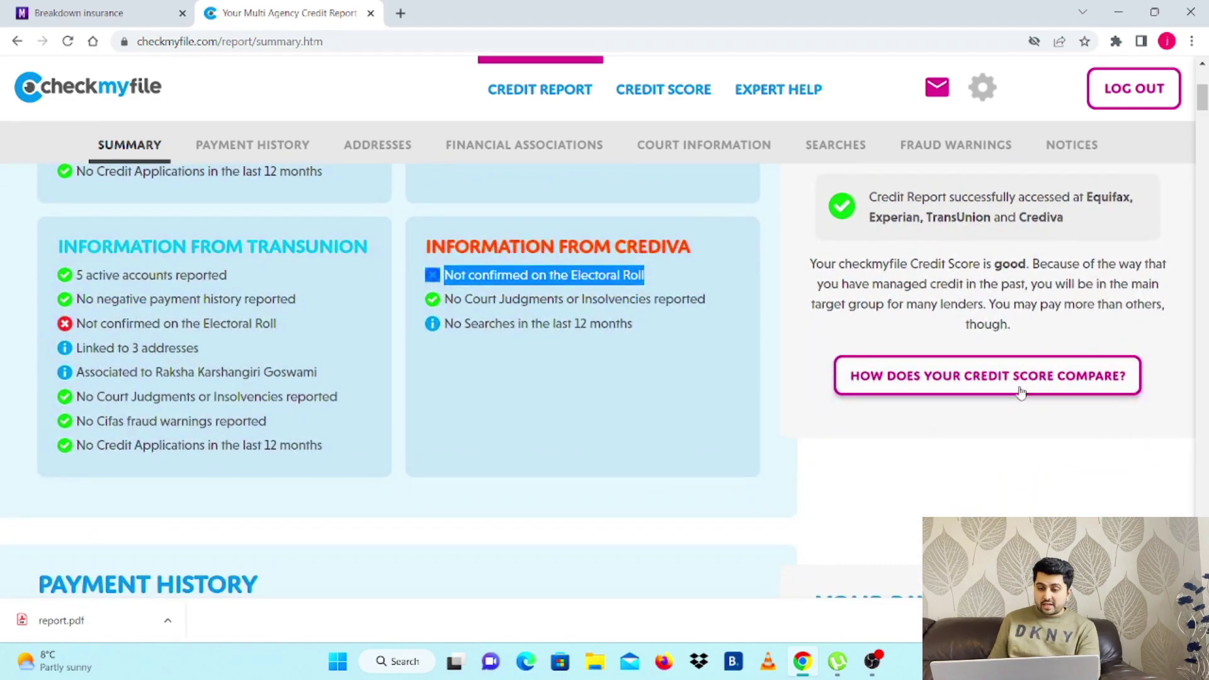
pyautogui.click(1020, 383)
pyautogui.scroll(-5, 746, 326)
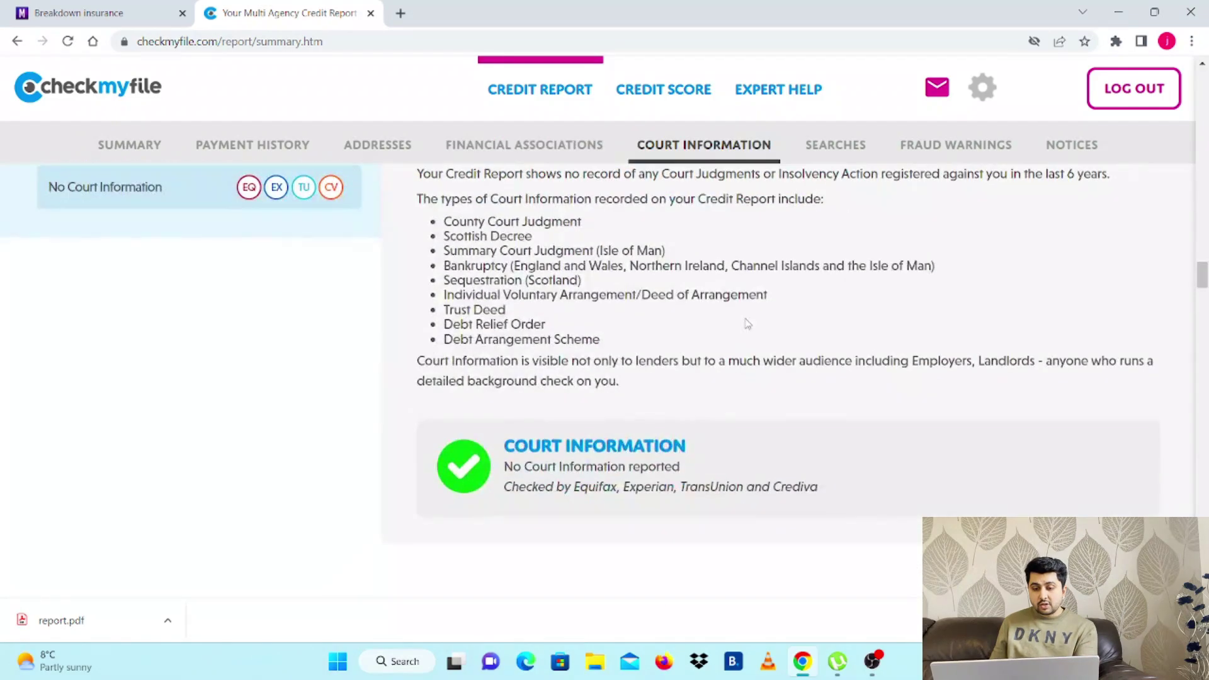
pyautogui.scroll(-3, 748, 322)
pyautogui.scroll(-15, 749, 322)
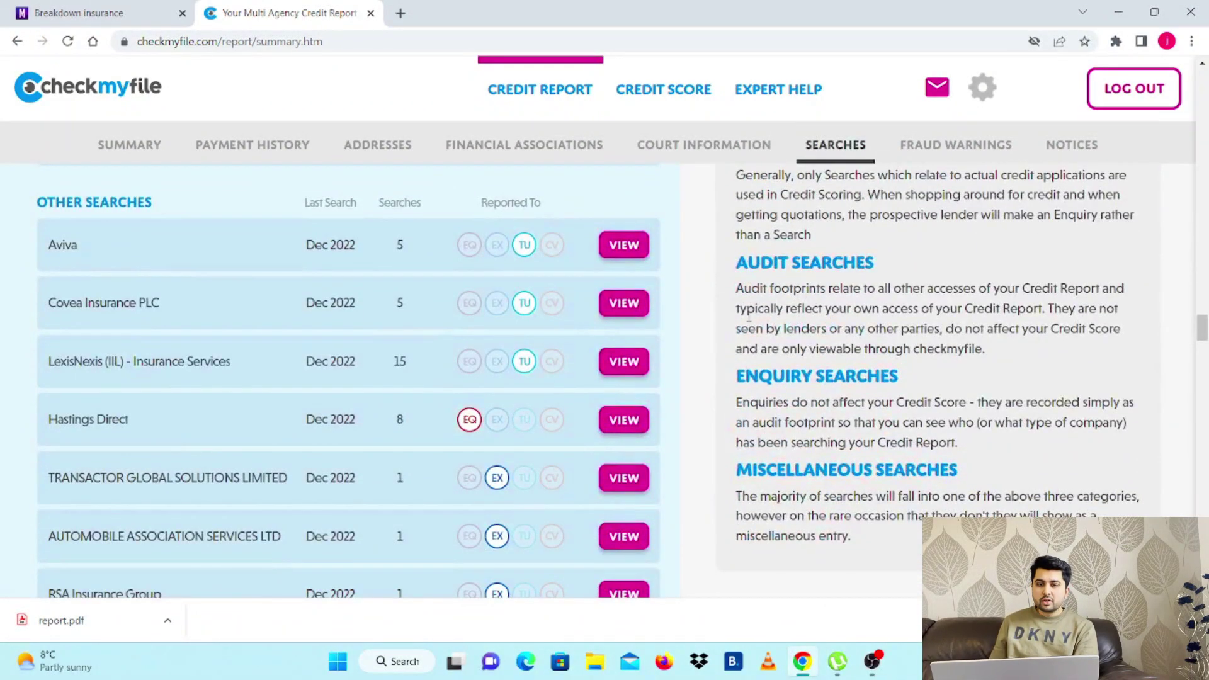
pyautogui.scroll(-4, 750, 318)
pyautogui.scroll(-20, 750, 313)
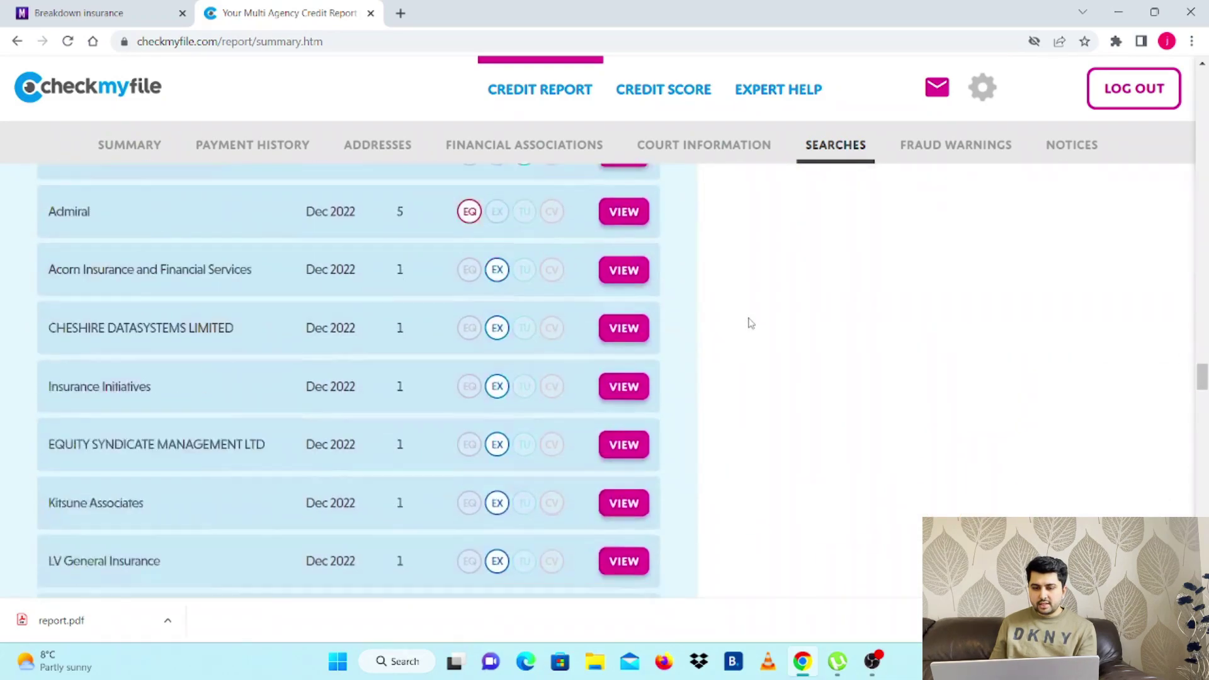
pyautogui.scroll(-15, 749, 324)
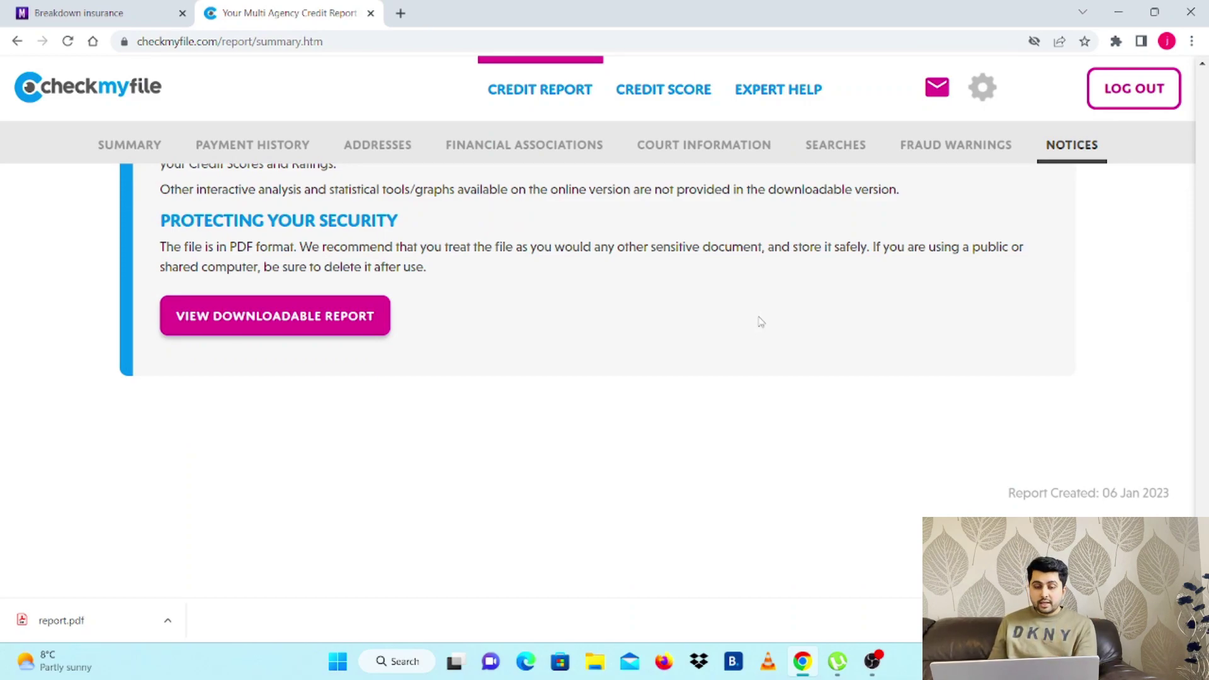
pyautogui.scroll(-1, 693, 346)
pyautogui.scroll(2, 683, 346)
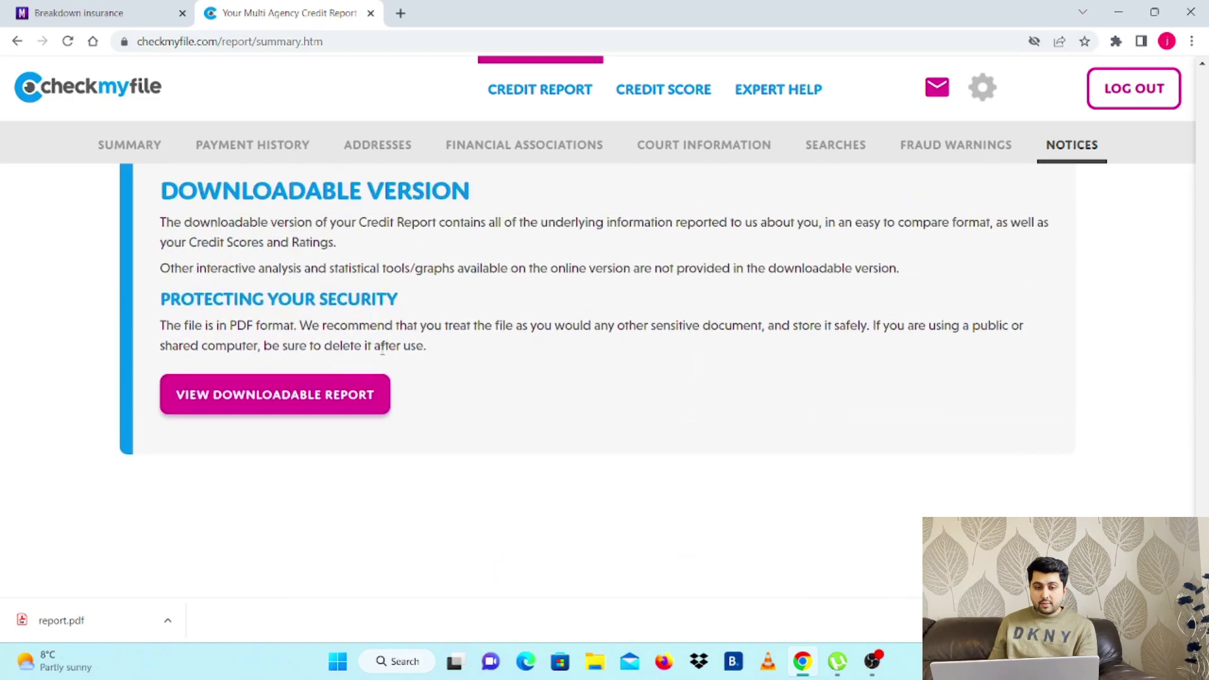
# Open the downloadable version of the credit report and unlock the PDF with its document password
pyautogui.click(313, 400)
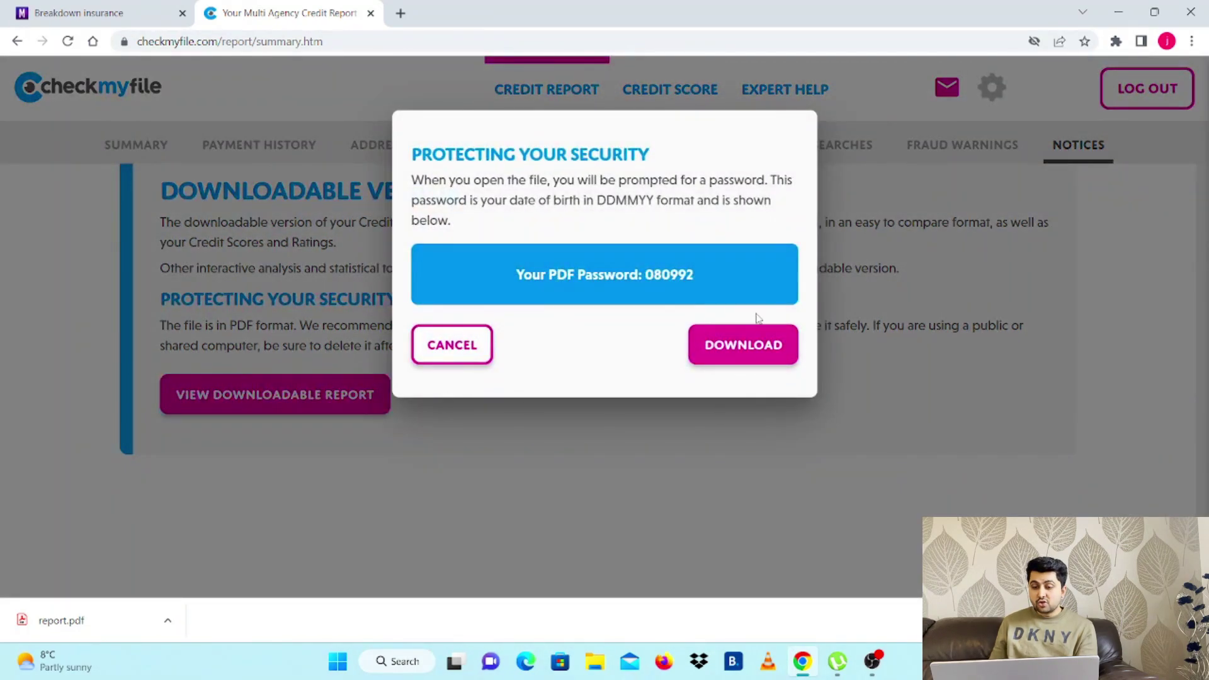
pyautogui.click(726, 345)
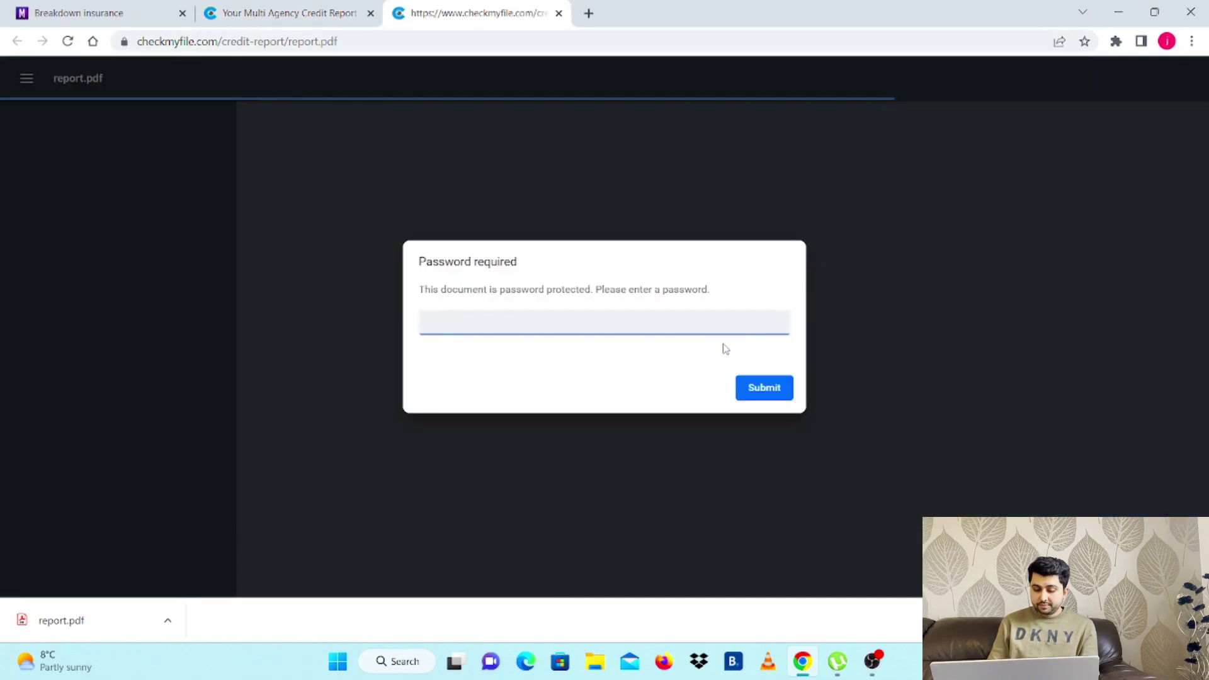
pyautogui.write('••••••')
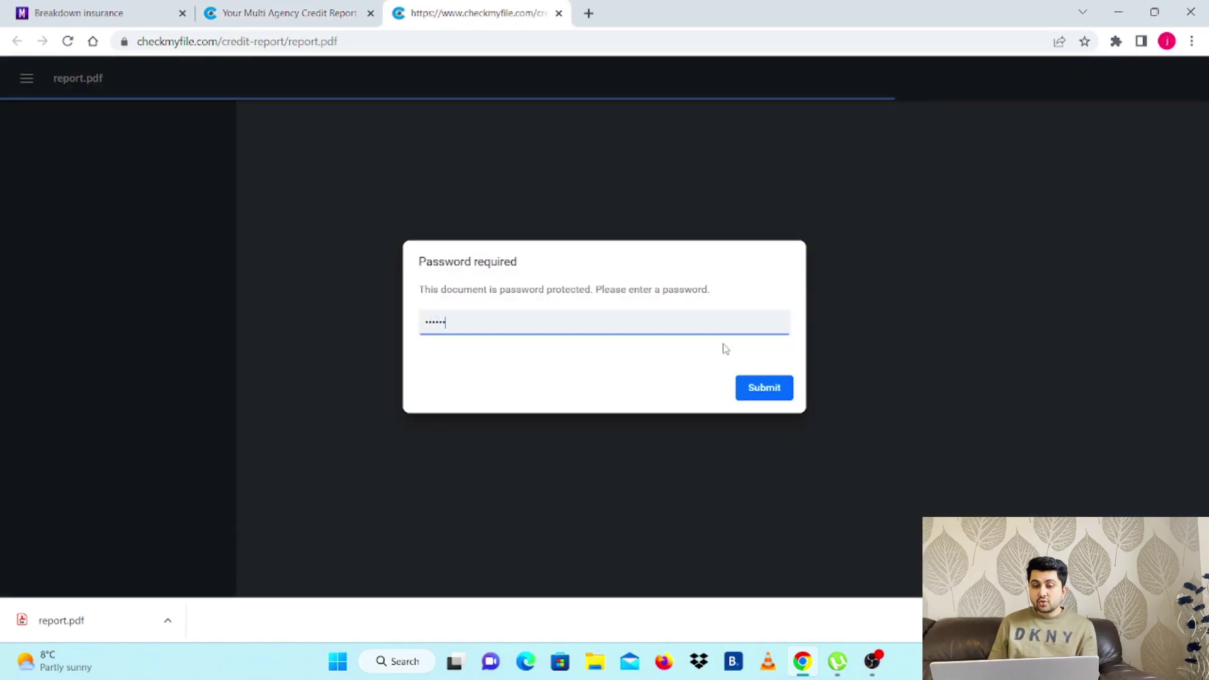
pyautogui.press('Return')
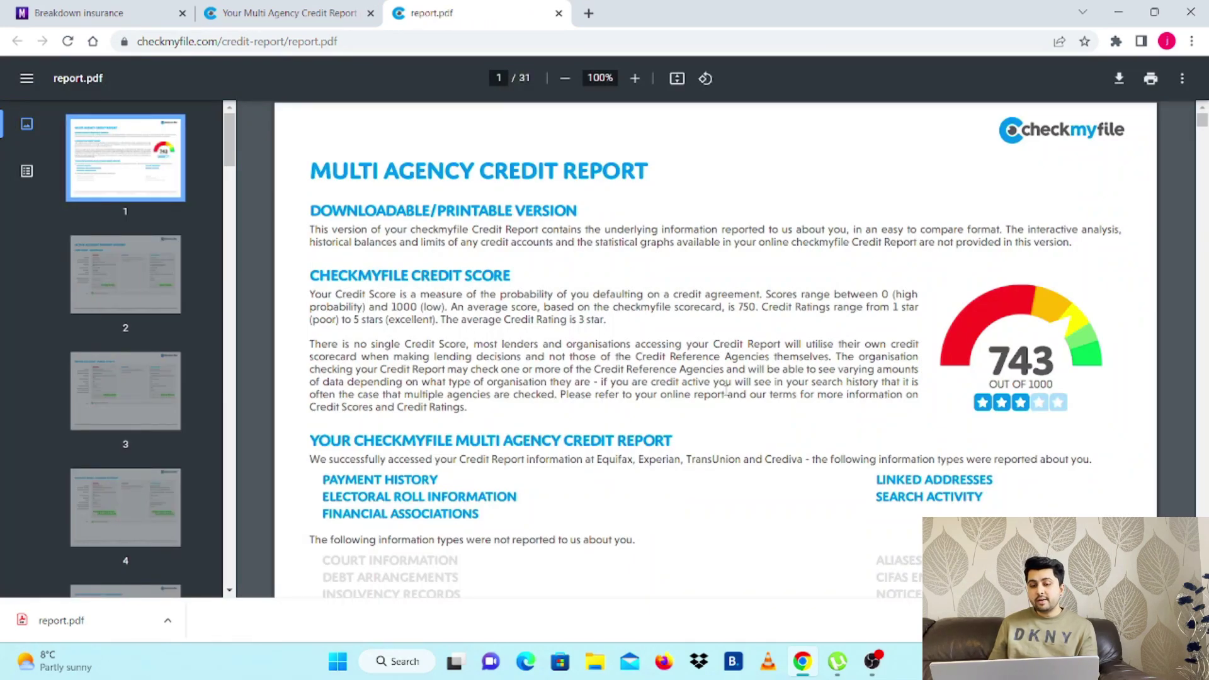
# Save the PDF credit report to the Desktop as report (1), then close the PDF and the password notice
pyautogui.scroll(-10, 767, 422)
pyautogui.scroll(-6, 767, 421)
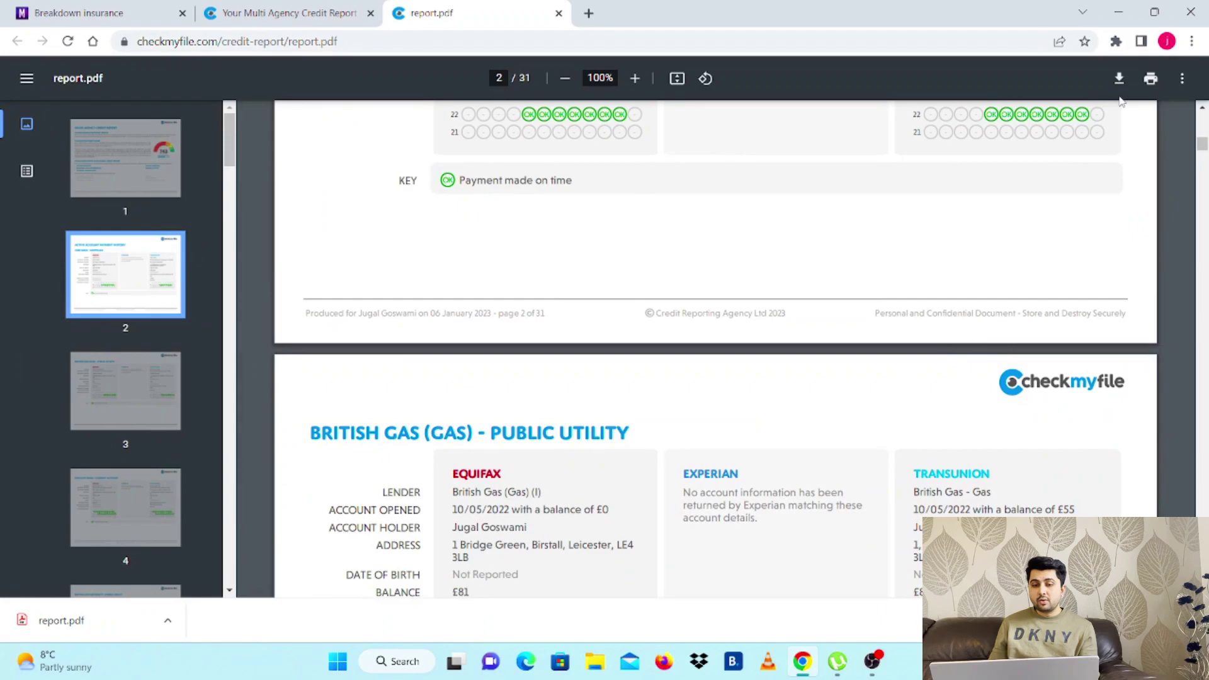
pyautogui.click(1118, 78)
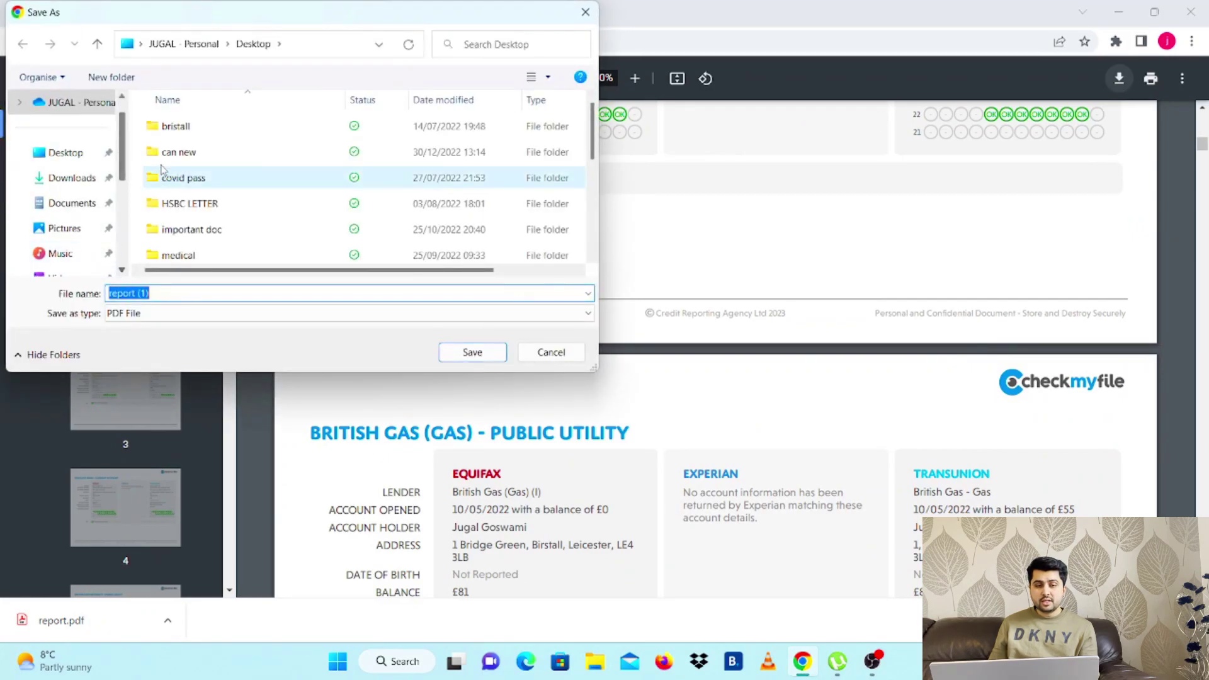
pyautogui.press('Return')
pyautogui.scroll(-5, 812, 351)
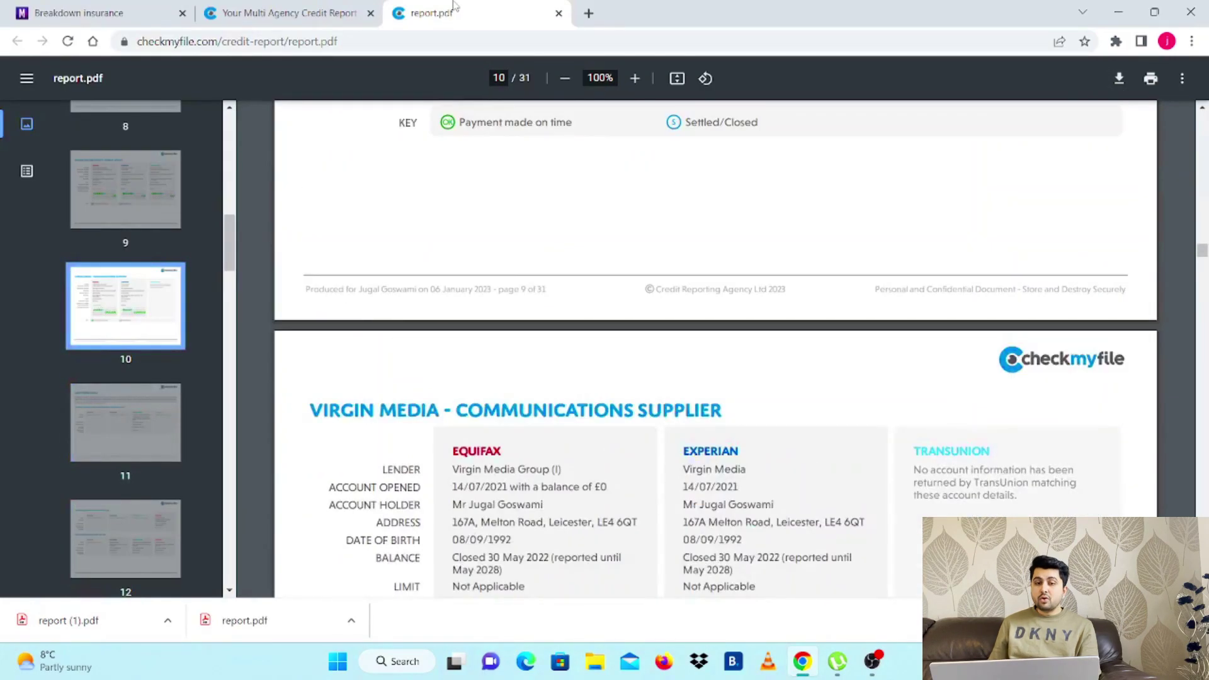
pyautogui.click(559, 14)
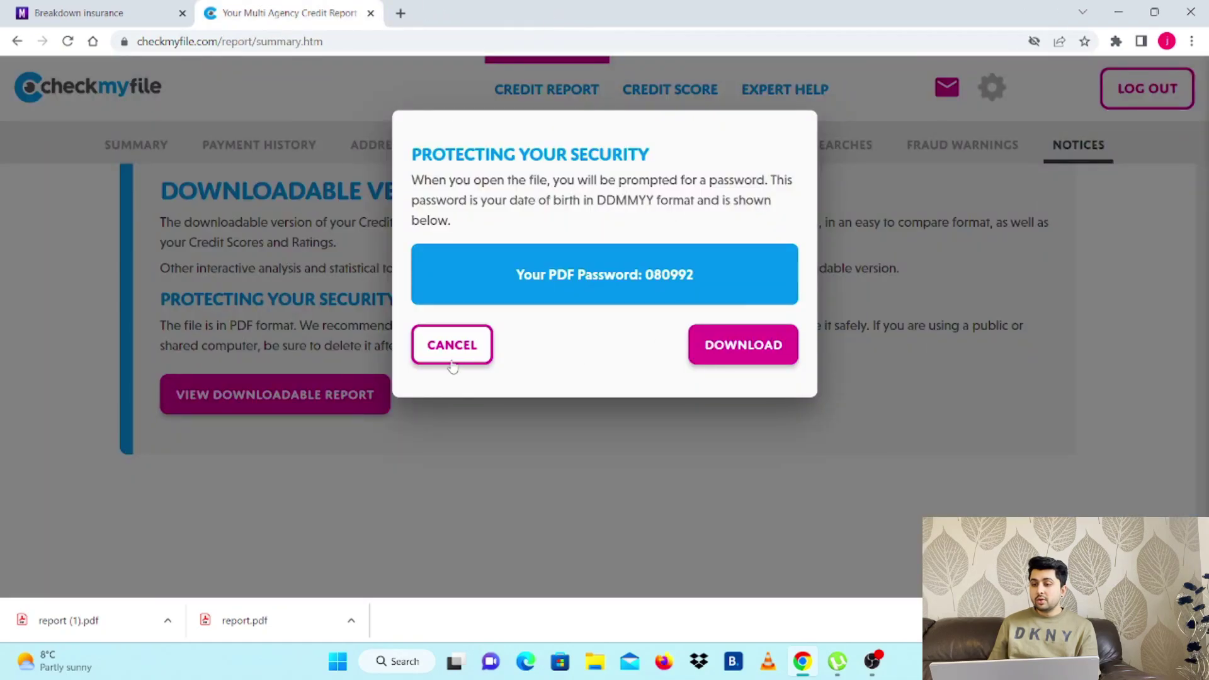
pyautogui.click(452, 347)
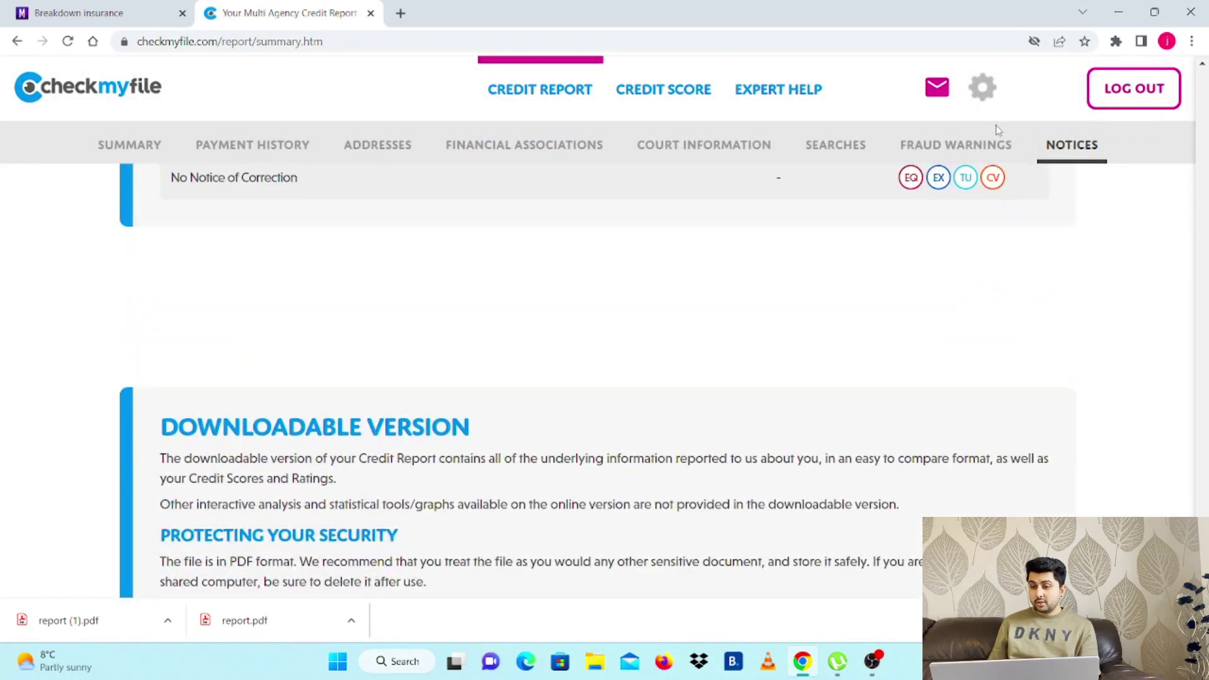
# In the account settings, request help with "I would like to manage my subscription" and specify "I would like to stop my subscription"
pyautogui.click(988, 93)
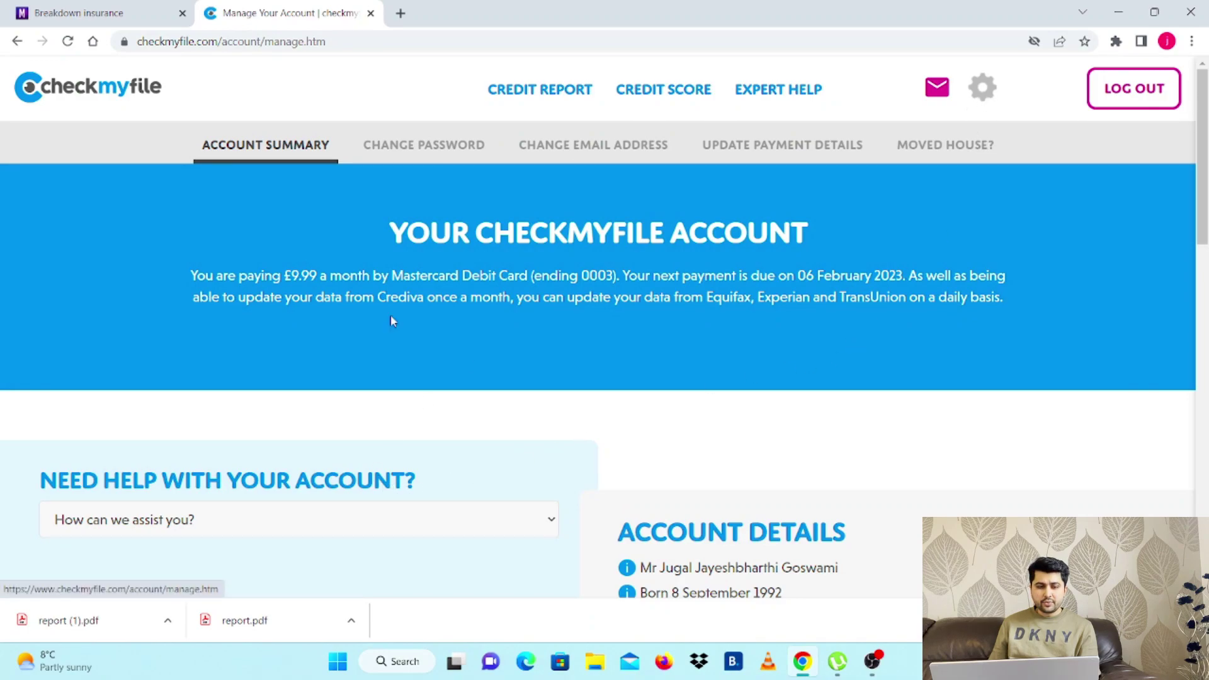
pyautogui.scroll(-2, 145, 377)
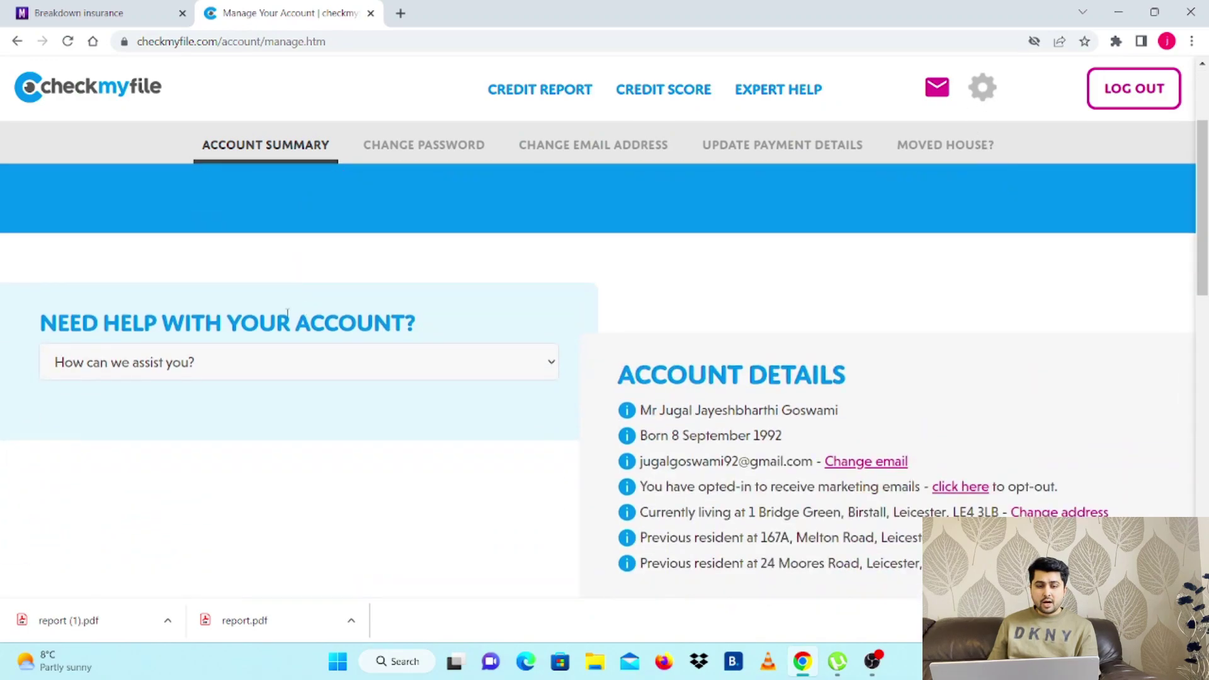
pyautogui.click(248, 375)
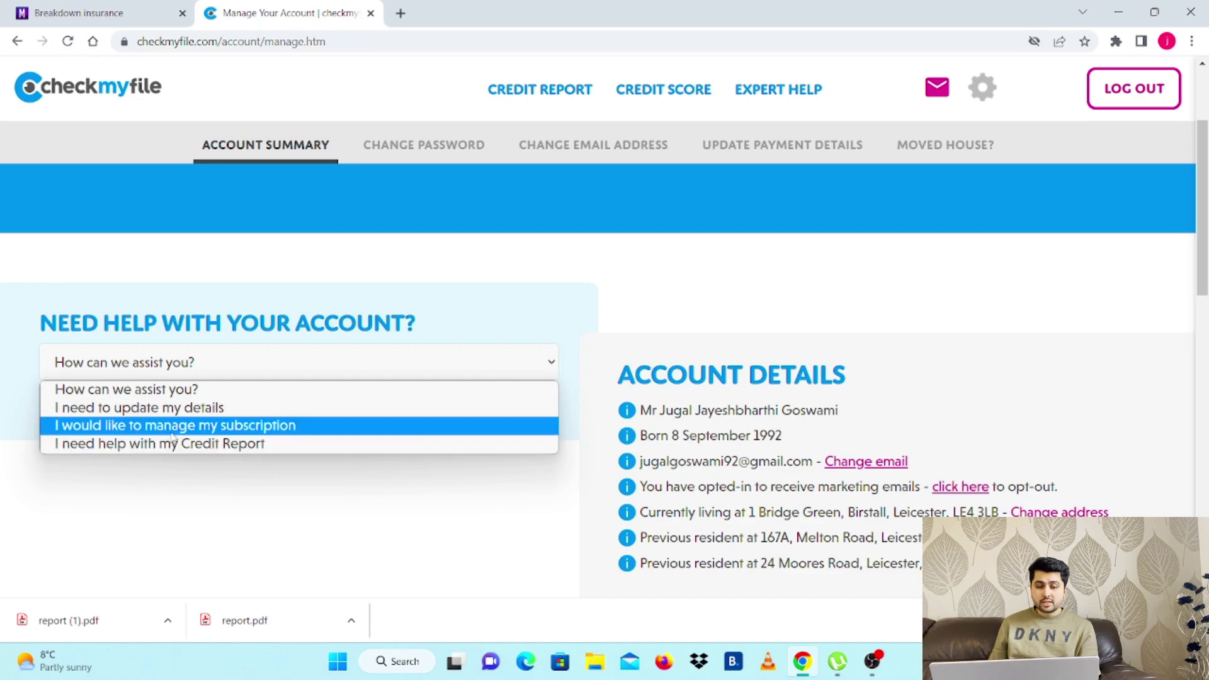
pyautogui.click(199, 428)
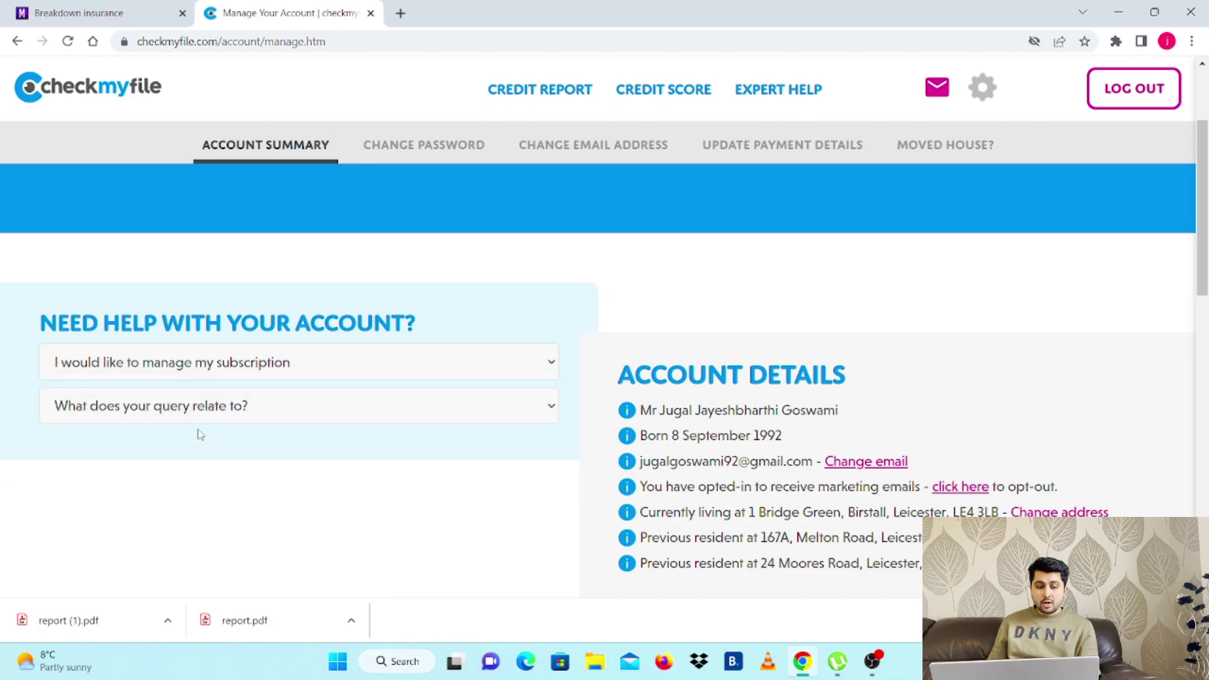
pyautogui.click(205, 412)
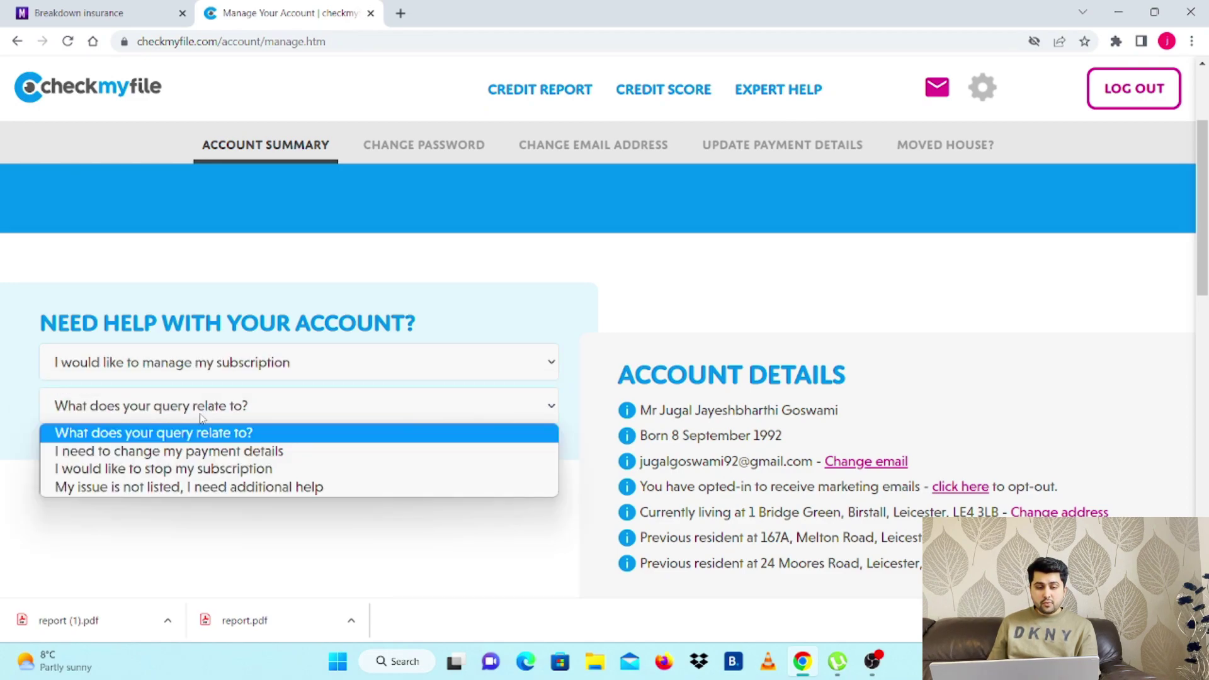
pyautogui.click(224, 476)
pyautogui.scroll(-1, 182, 480)
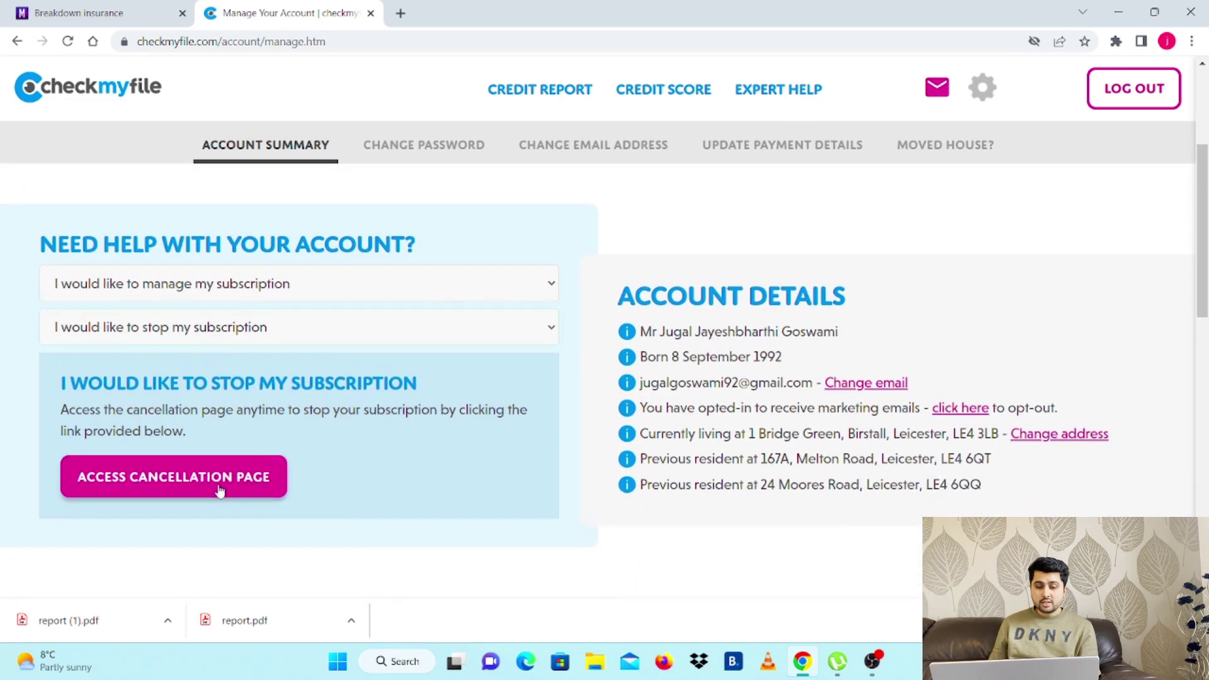
# Cancel the checkmyfile subscription, giving the reasons "I've done what I needed to do" and "To check my credit score"
pyautogui.click(174, 480)
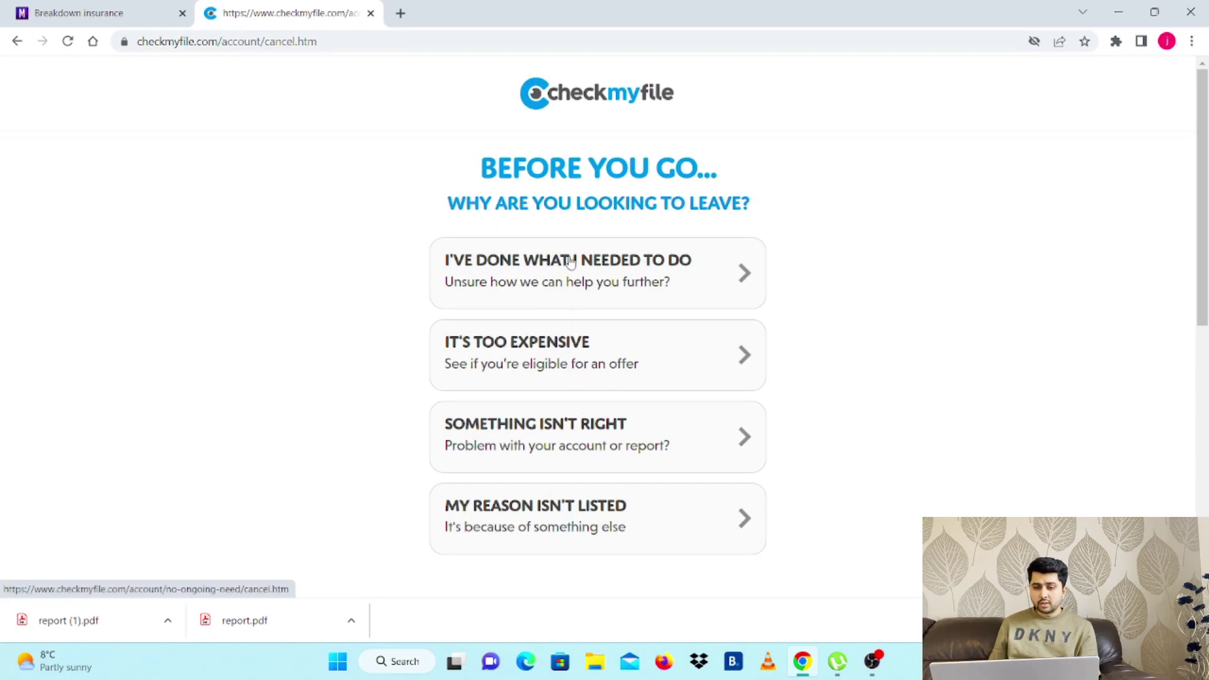
pyautogui.click(604, 269)
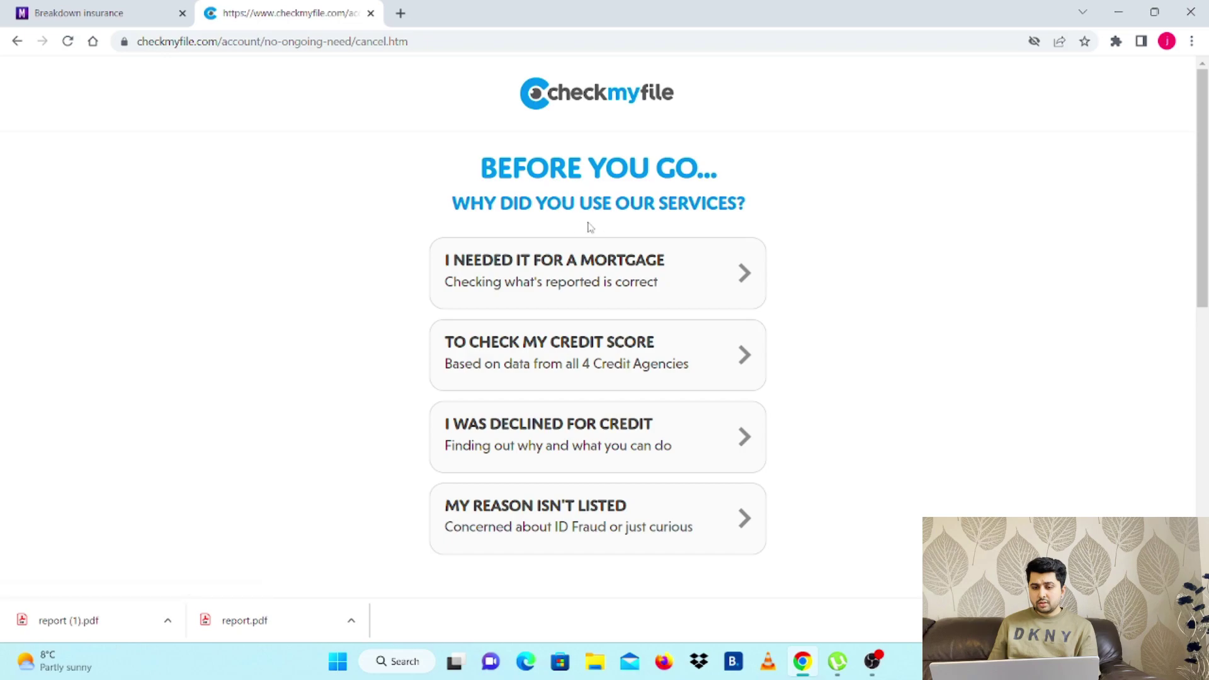
pyautogui.click(605, 355)
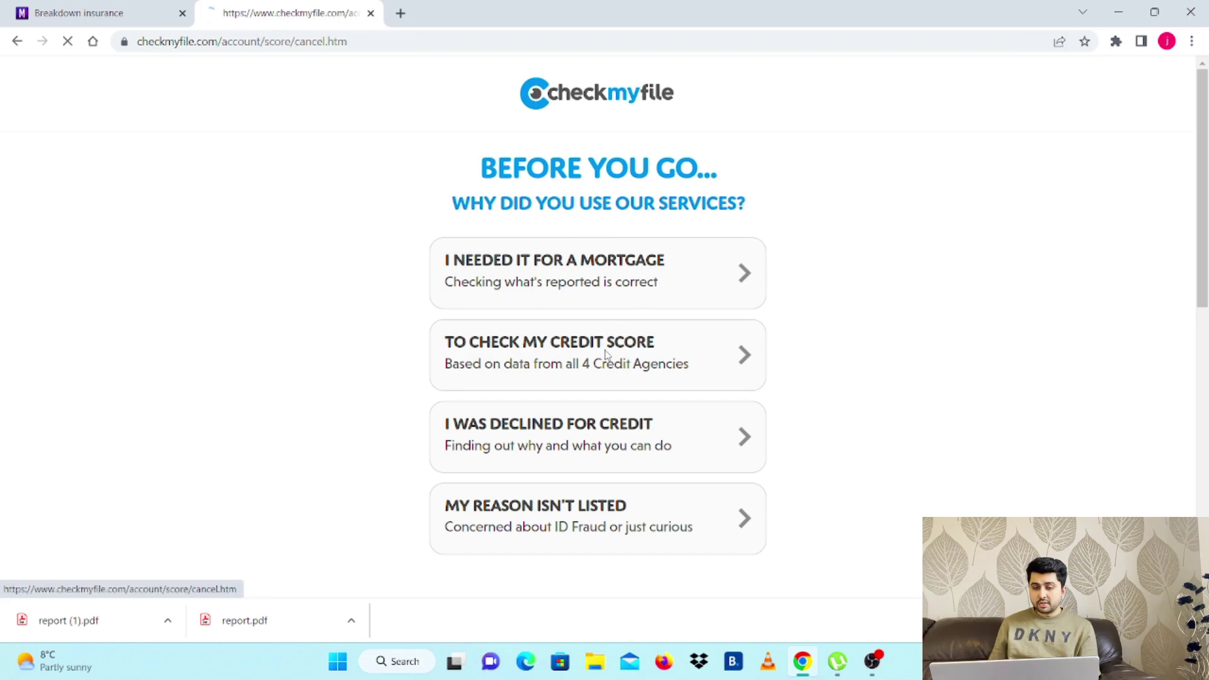
pyautogui.scroll(-3, 826, 382)
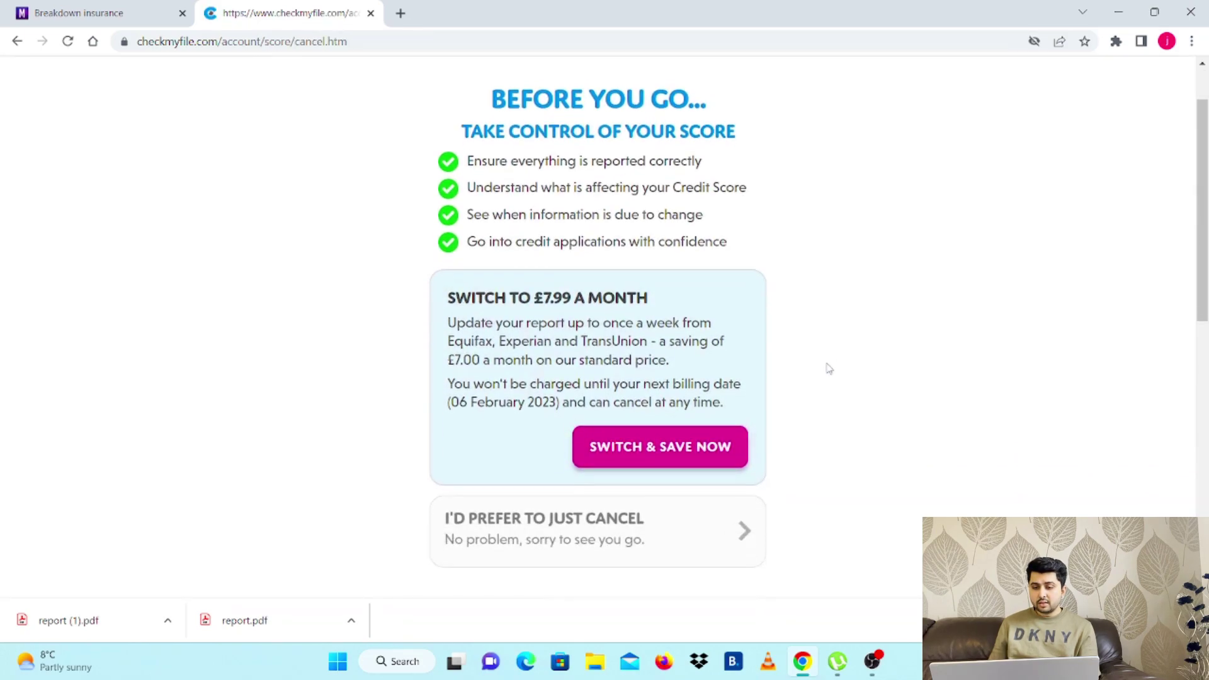
pyautogui.click(693, 439)
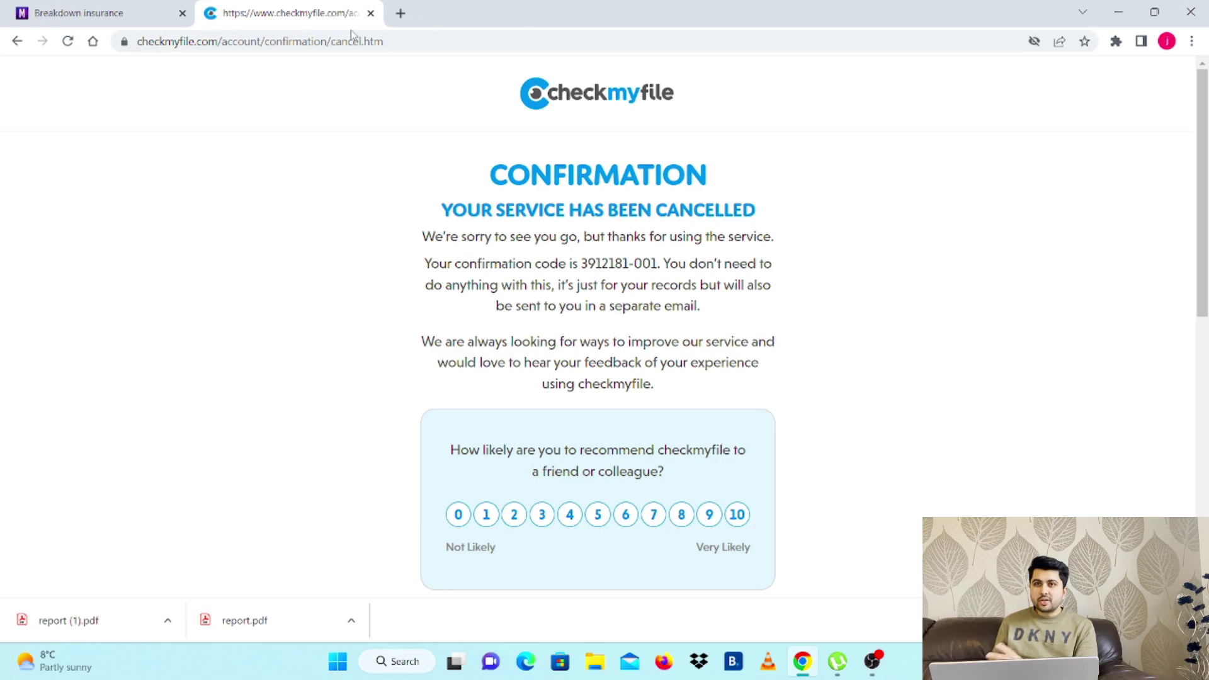
# Search the web for experian in a new browser tab and open Experian's Free Credit Score site
pyautogui.click(400, 14)
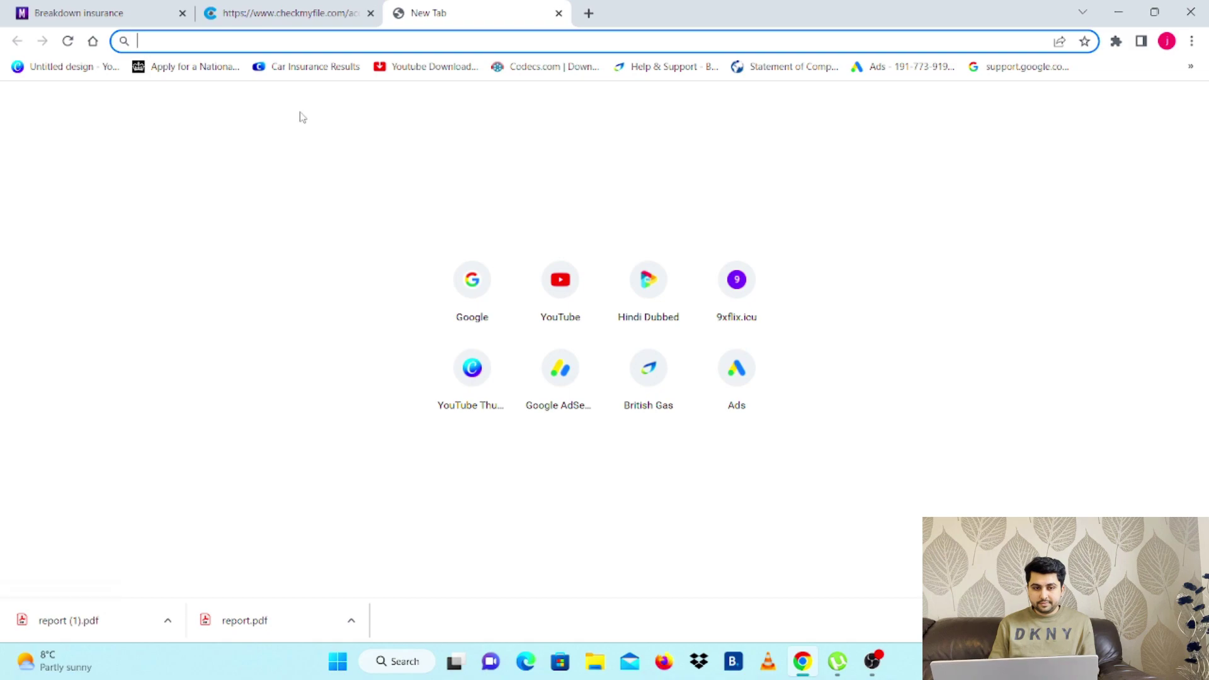
pyautogui.write('ex')
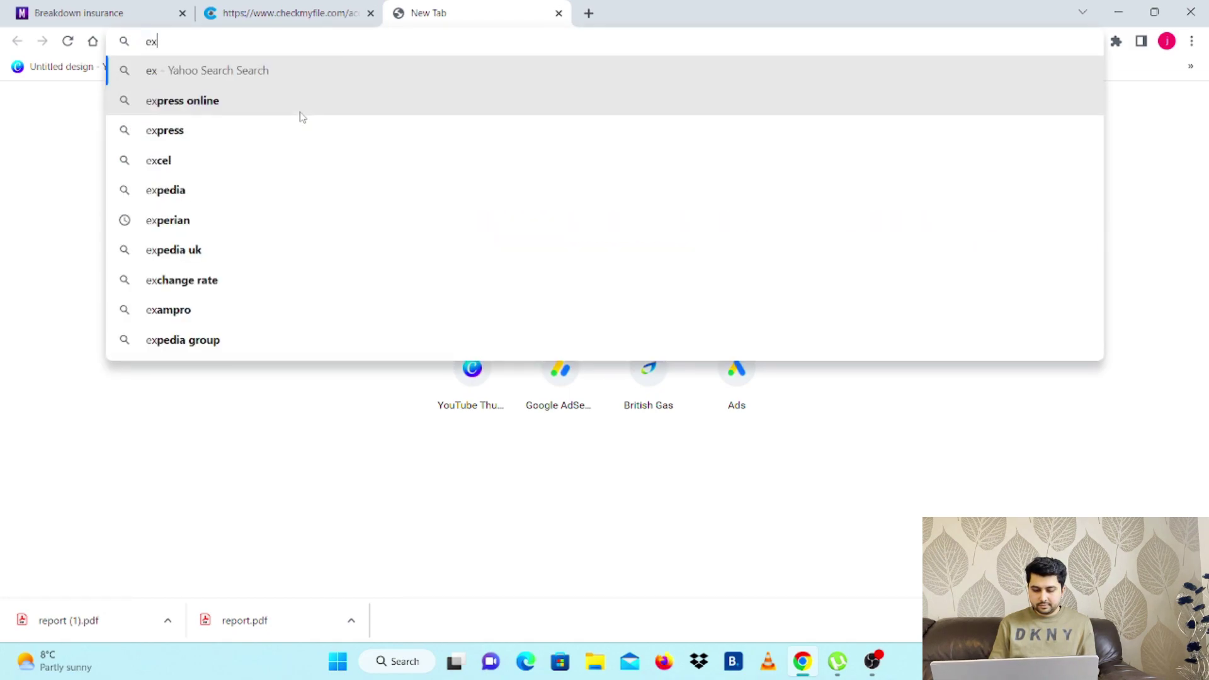
pyautogui.write('perian')
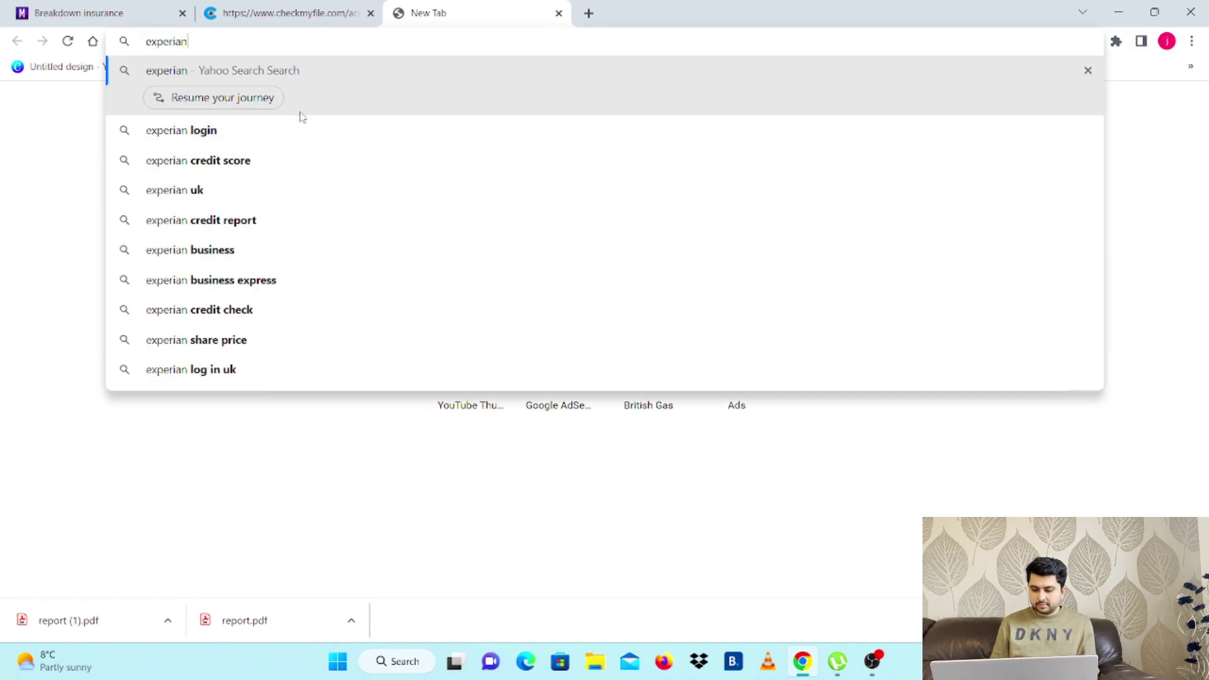
pyautogui.press('Return')
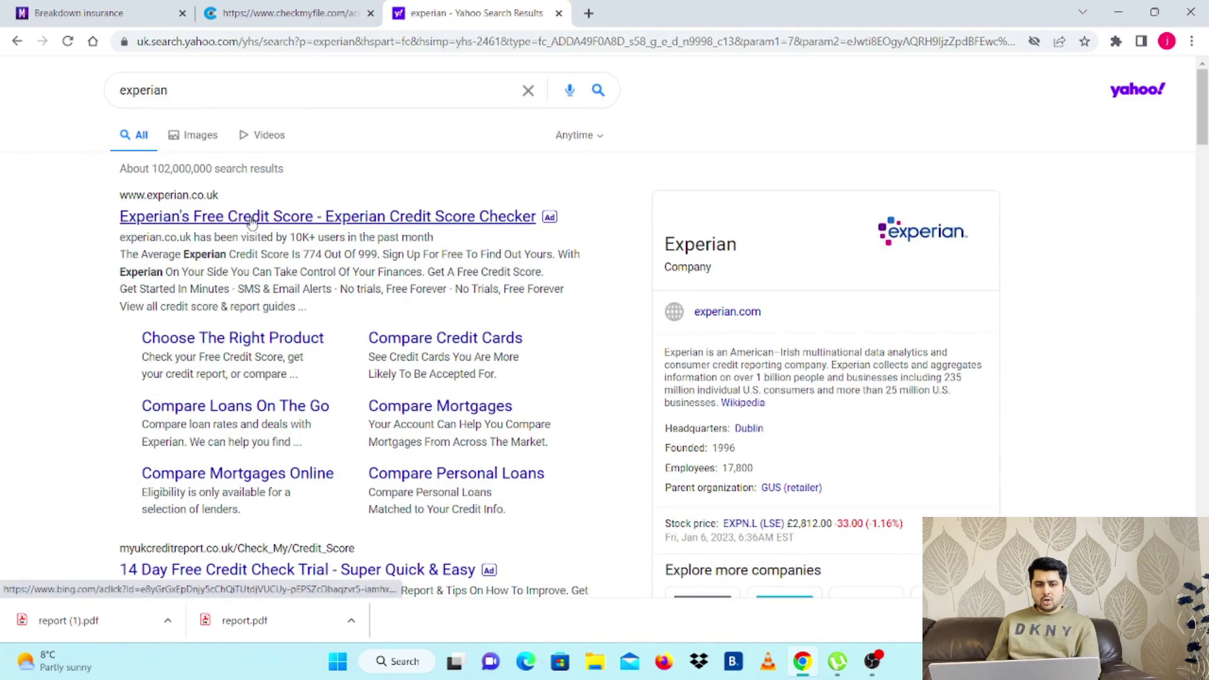
pyautogui.click(253, 218)
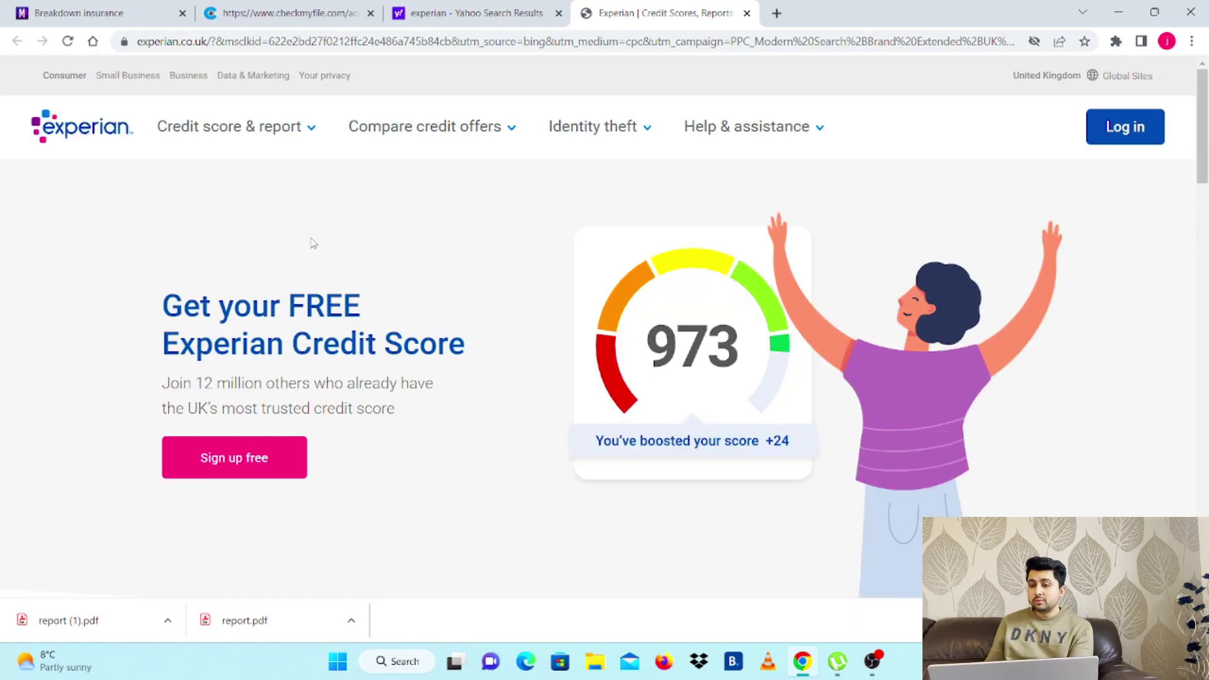
pyautogui.click(1128, 136)
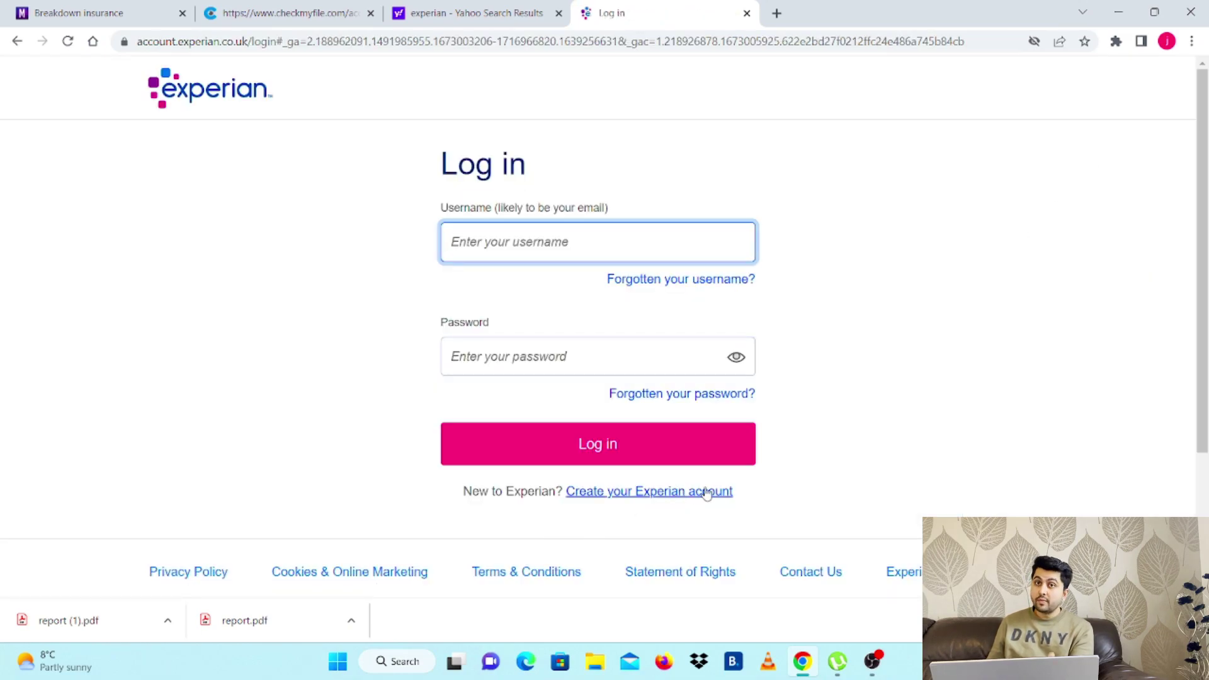
pyautogui.click(648, 493)
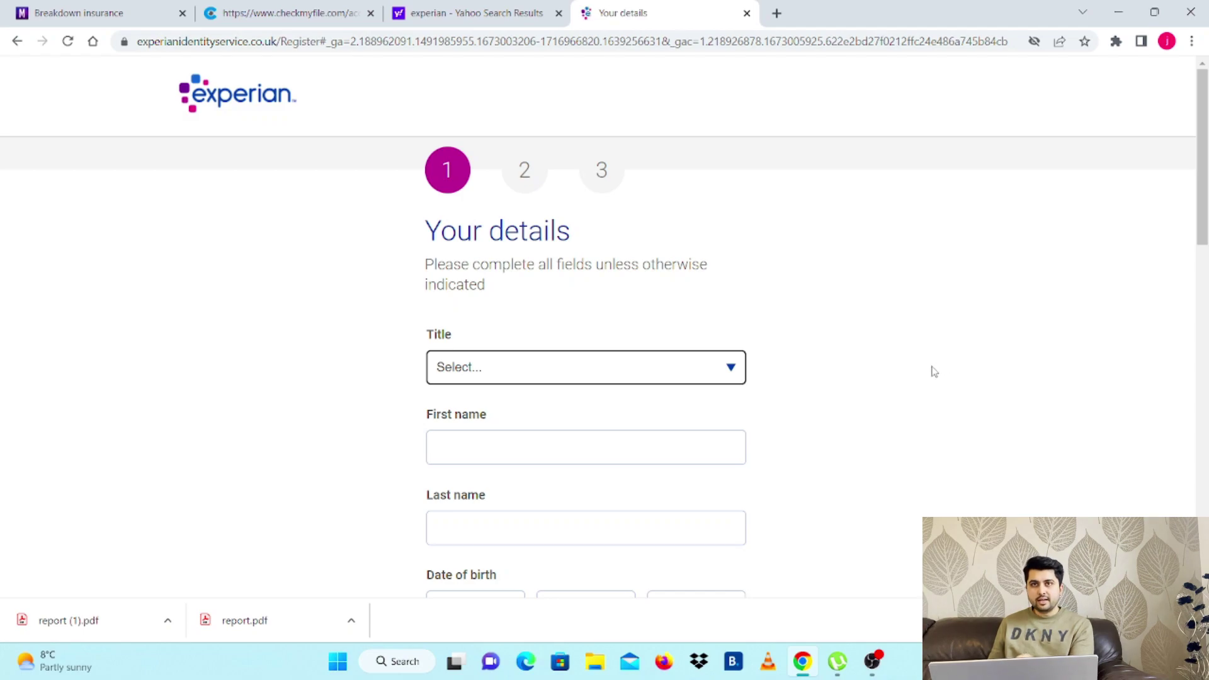
pyautogui.scroll(-1, 932, 372)
pyautogui.scroll(-2, 928, 371)
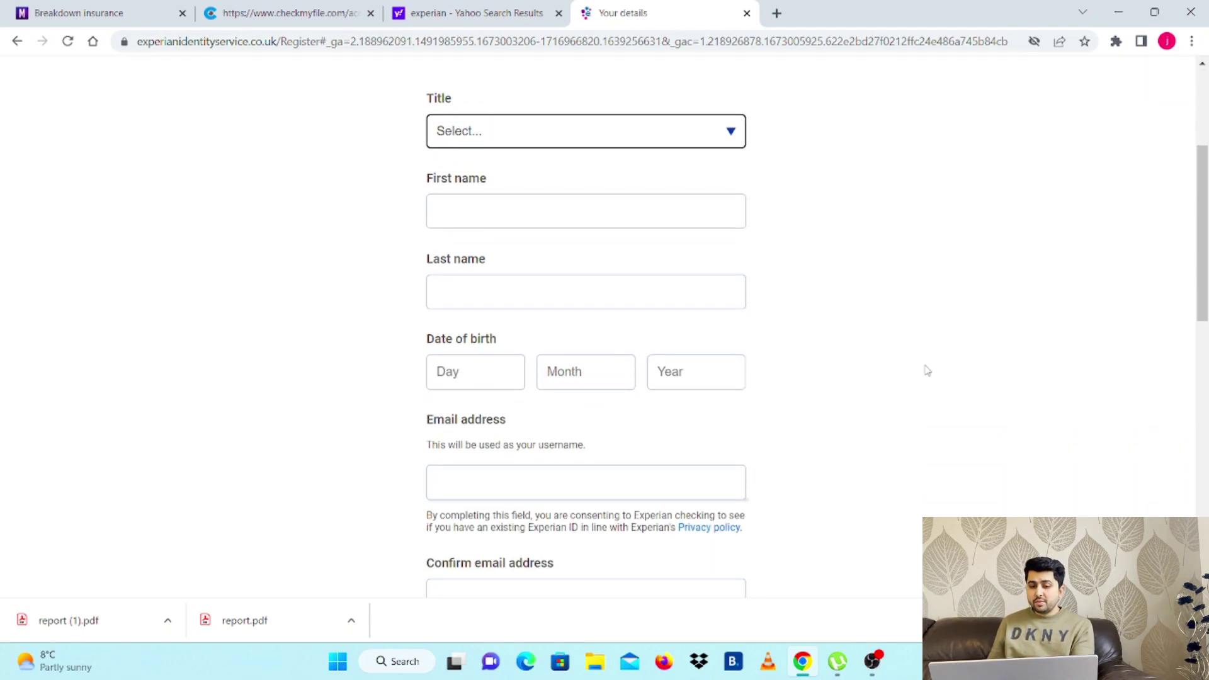
pyautogui.scroll(-1, 928, 371)
pyautogui.scroll(-1, 928, 371)
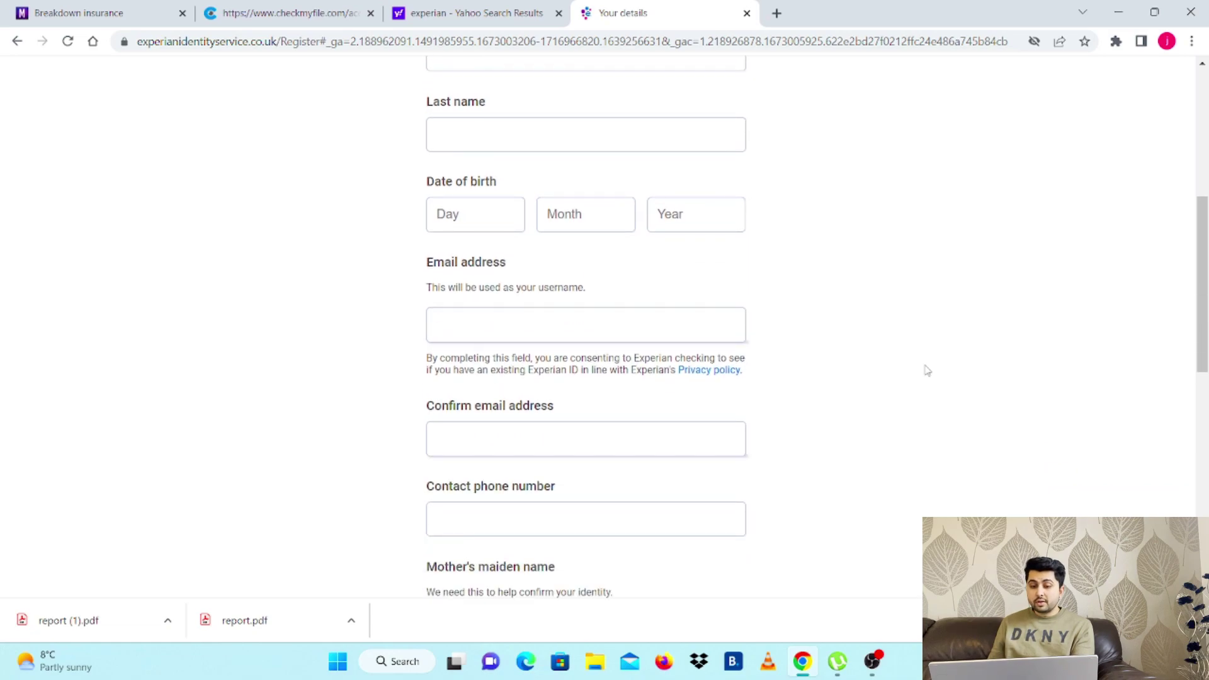
pyautogui.scroll(-2, 927, 371)
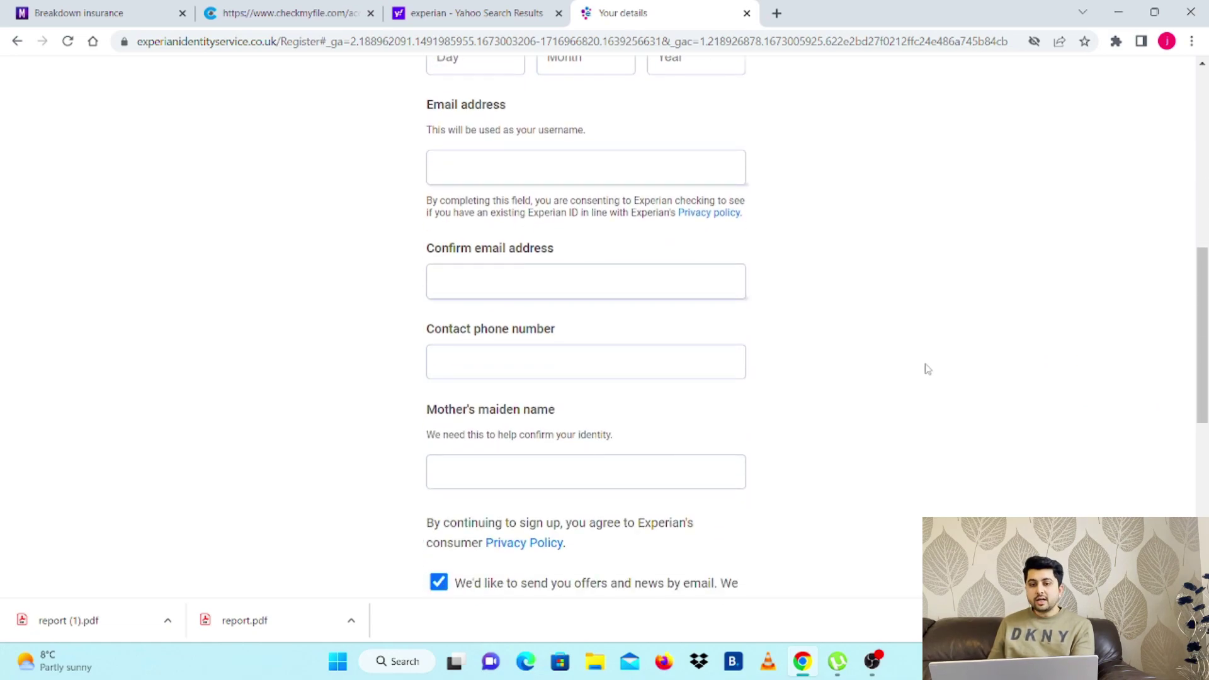
pyautogui.scroll(6, 927, 369)
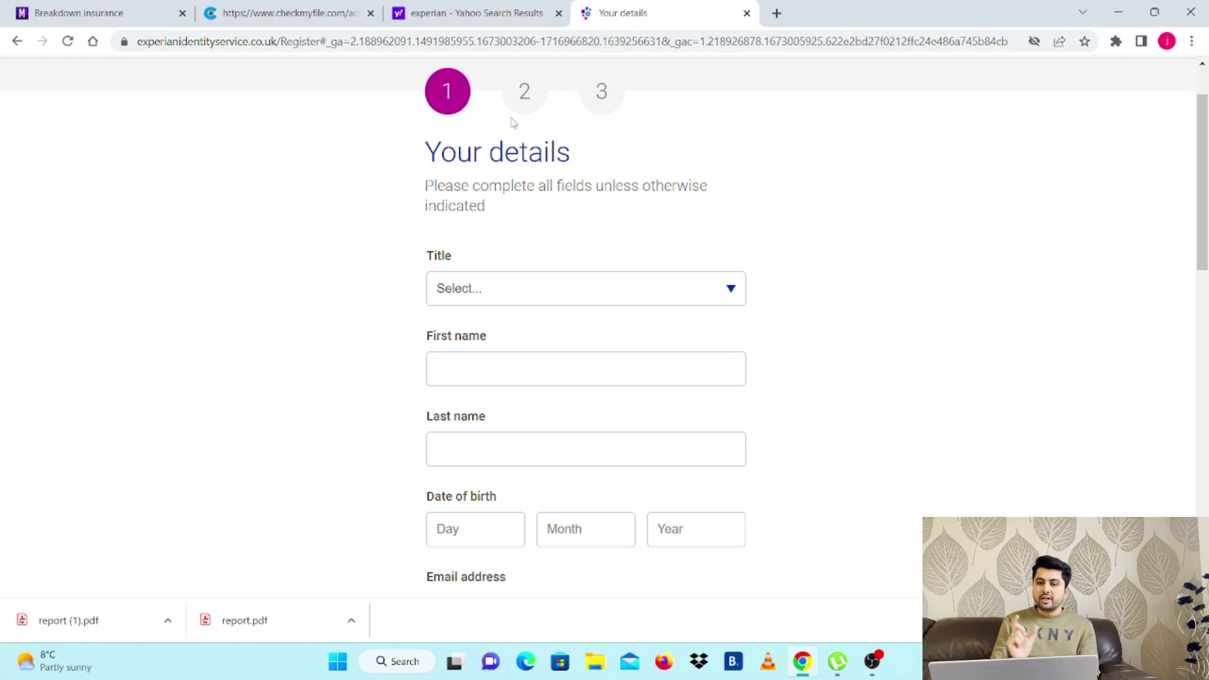
pyautogui.scroll(1, 513, 123)
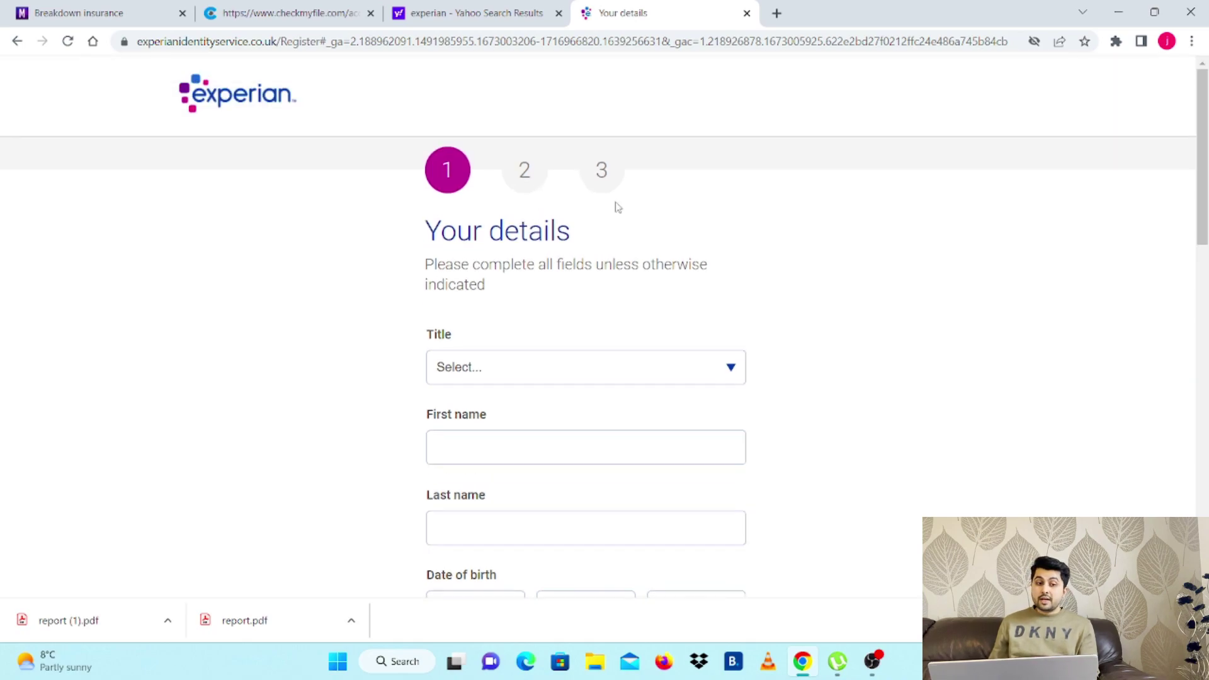
# Return from the registration form, log in to the Experian account and look over the credit score and Your credit overview
pyautogui.click(16, 42)
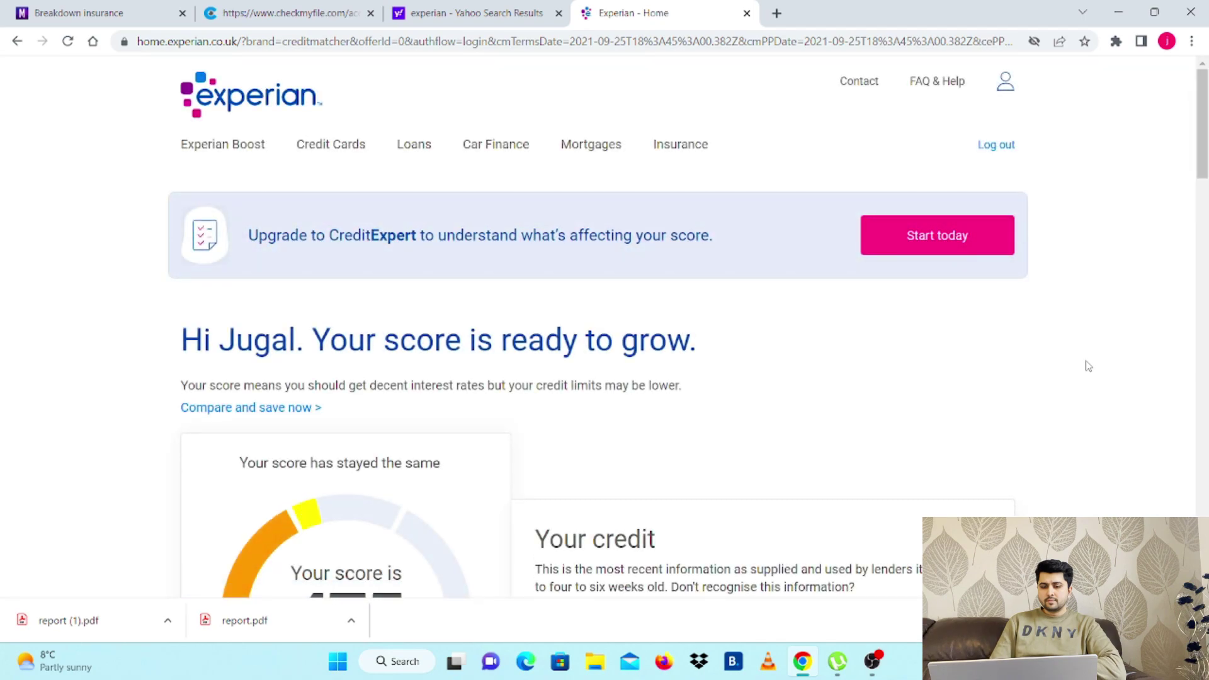
pyautogui.scroll(-1, 1050, 379)
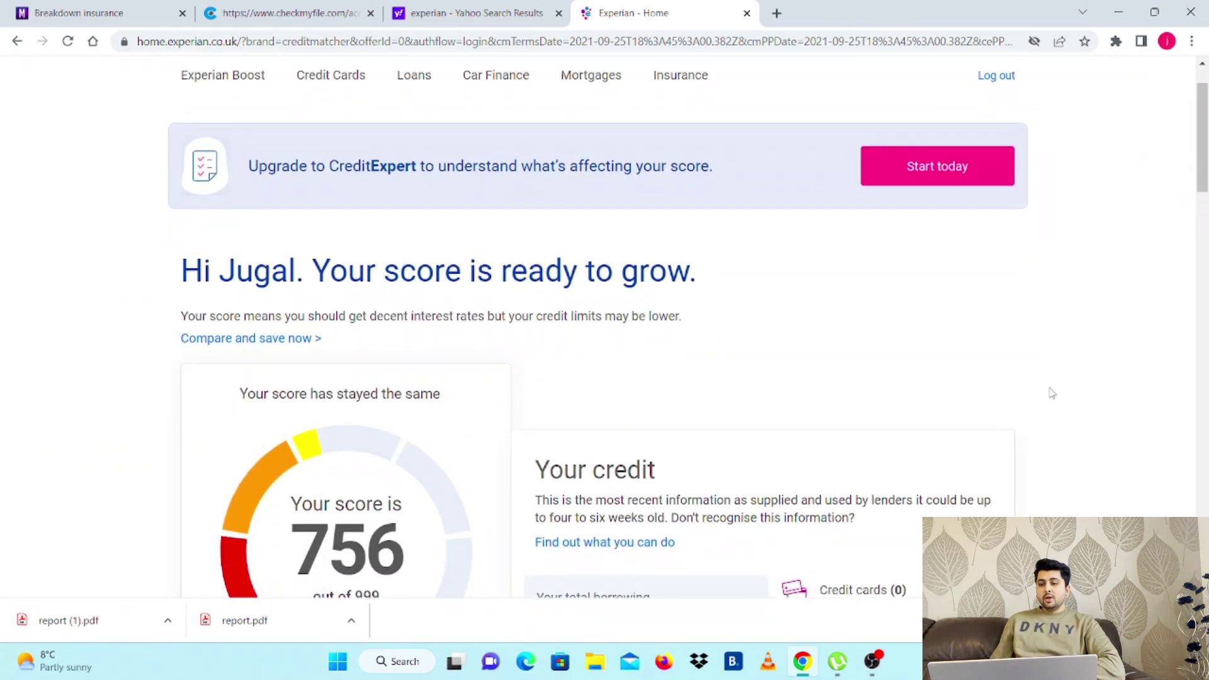
pyautogui.scroll(-1, 1053, 384)
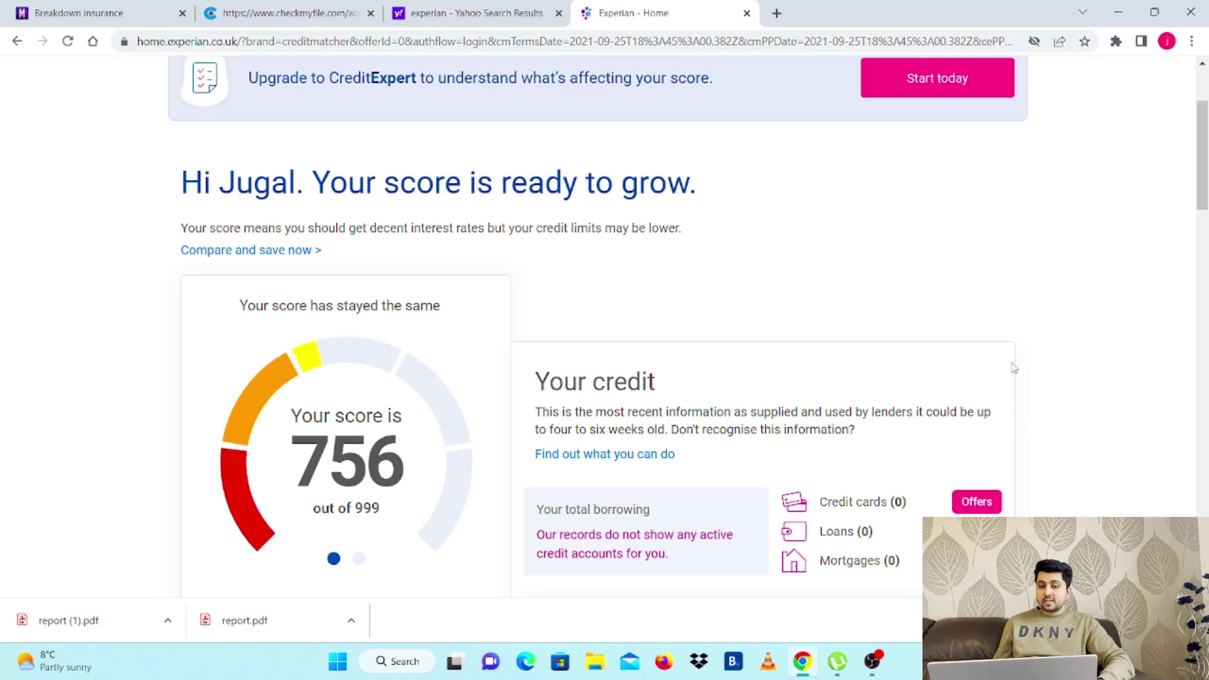
# Look over the credit score overview, open the CreditExpert upgrade offer and proceed to its subscription page
pyautogui.scroll(-2, 1045, 362)
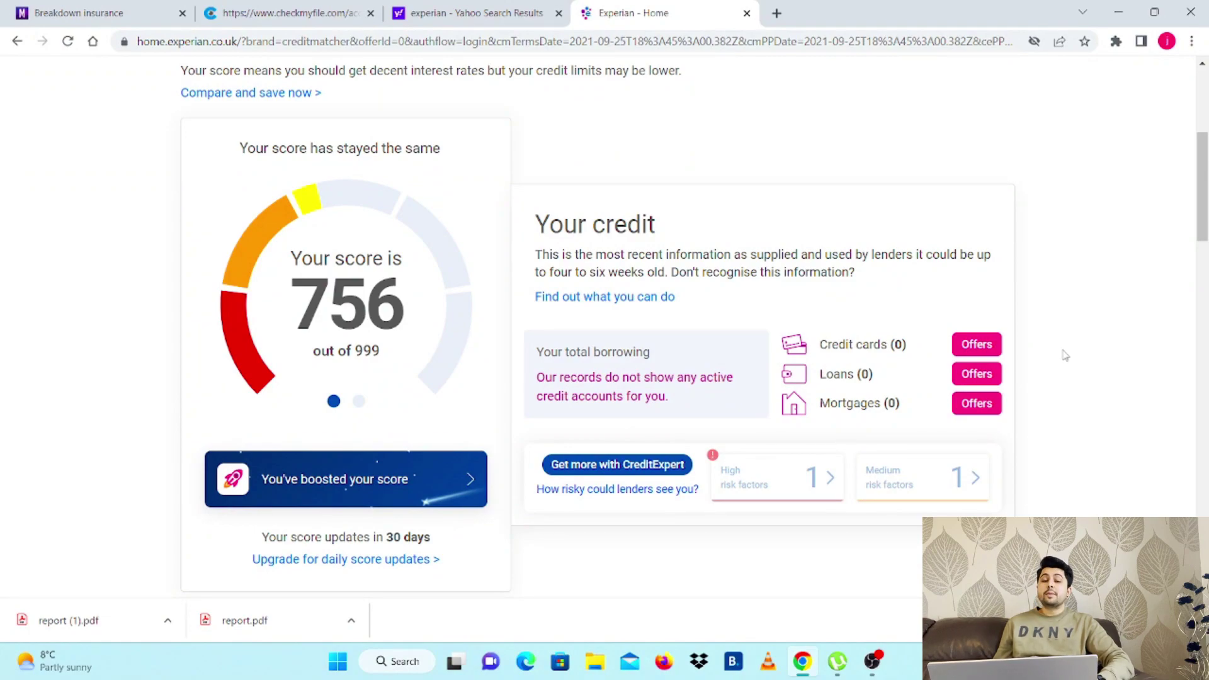
pyautogui.scroll(3, 1068, 368)
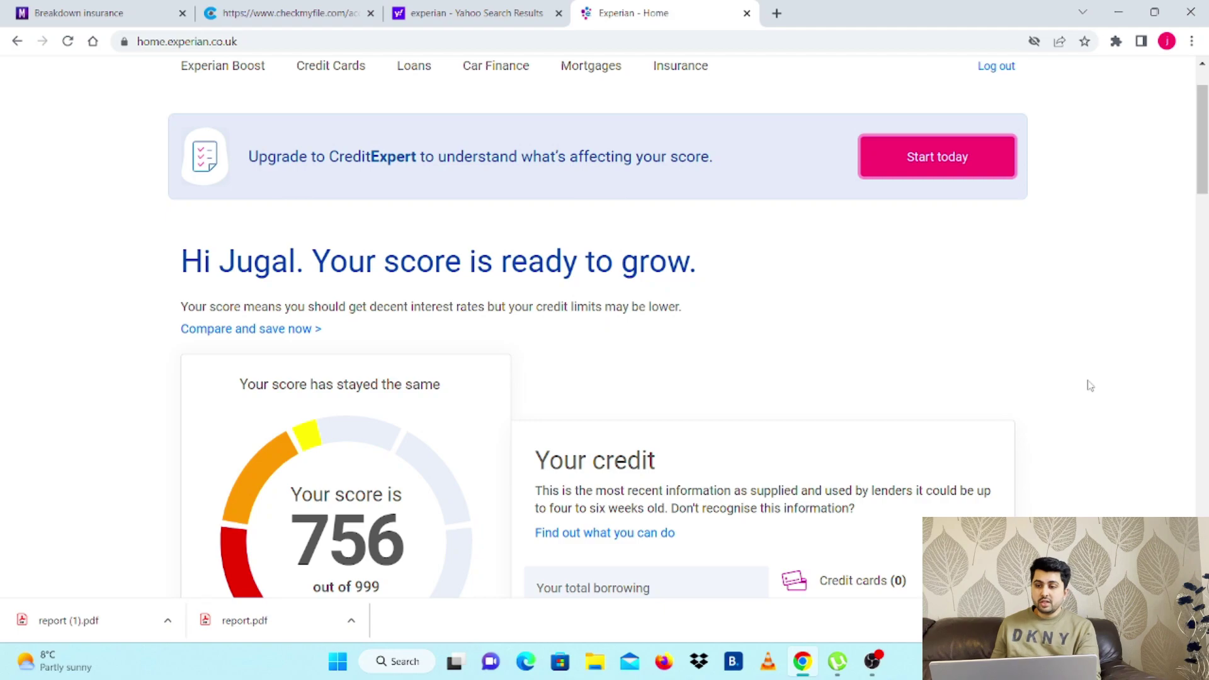
pyautogui.click(885, 178)
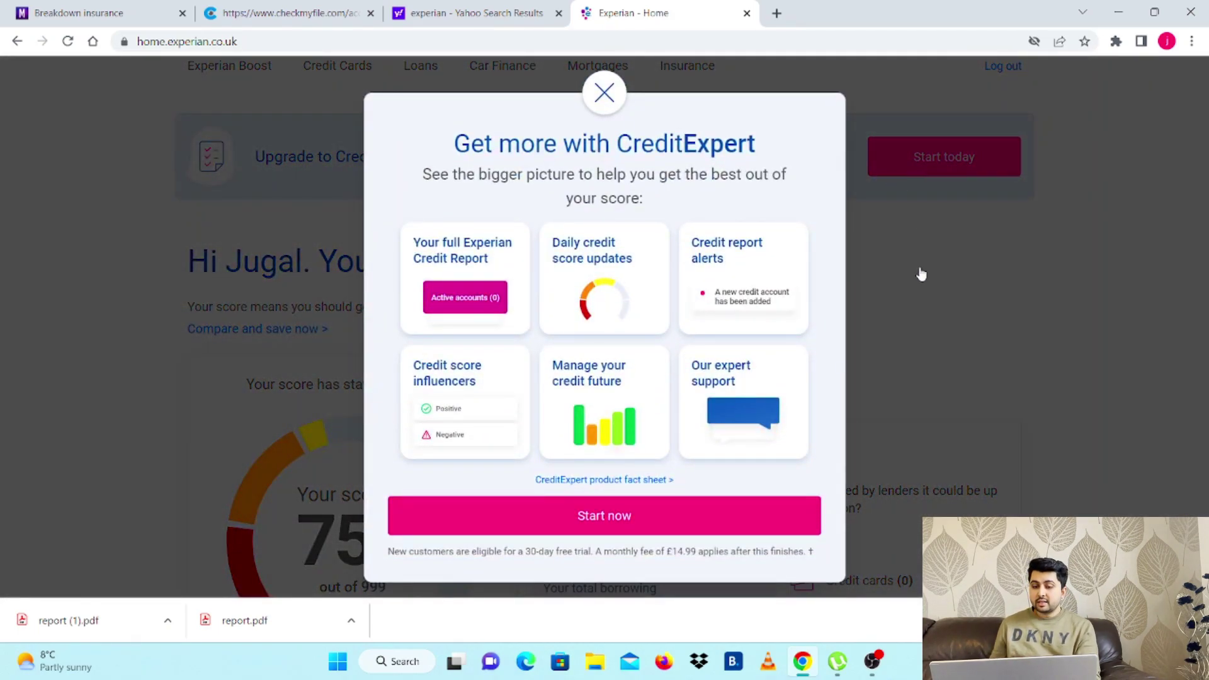
pyautogui.click(671, 527)
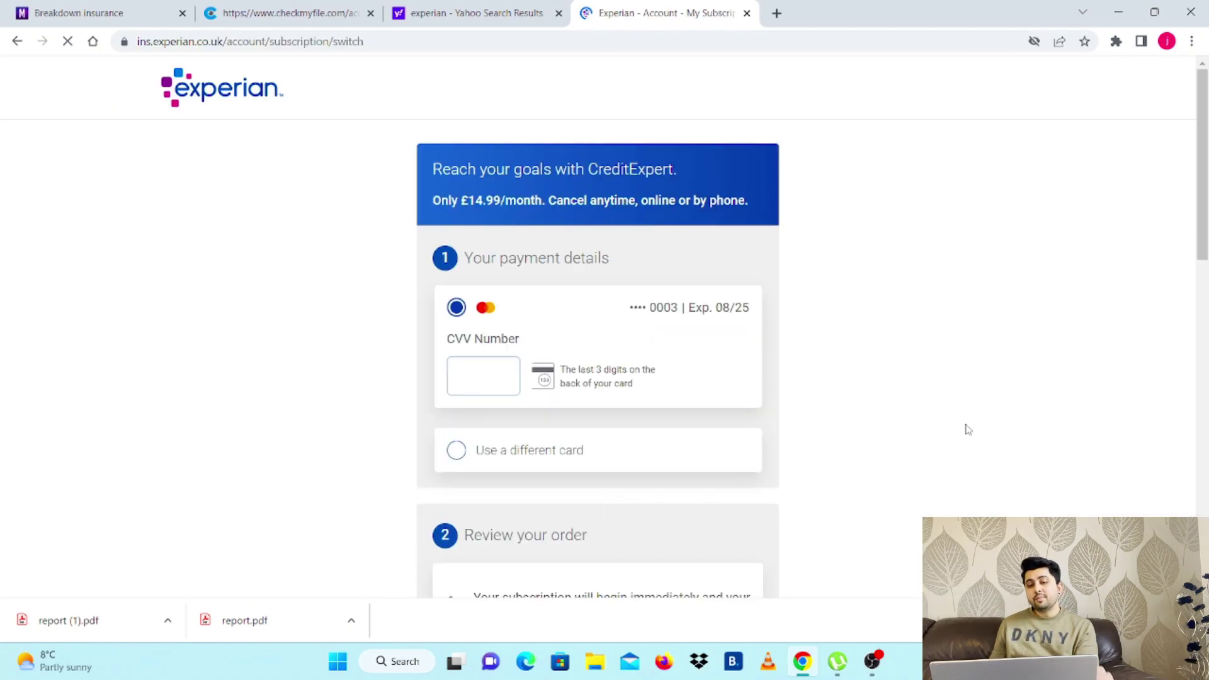
# Examine the payment details and order terms for the CreditExpert subscription, and return to the Experian home page without subscribing
pyautogui.scroll(-4, 968, 430)
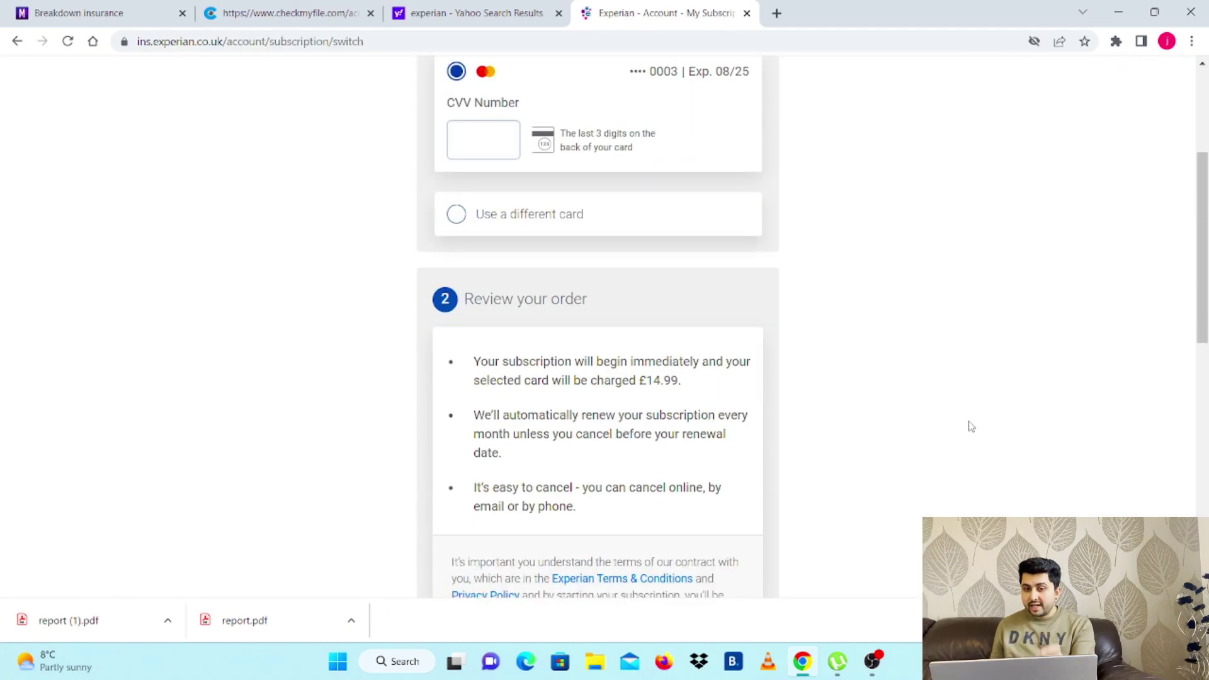
pyautogui.scroll(-1, 970, 427)
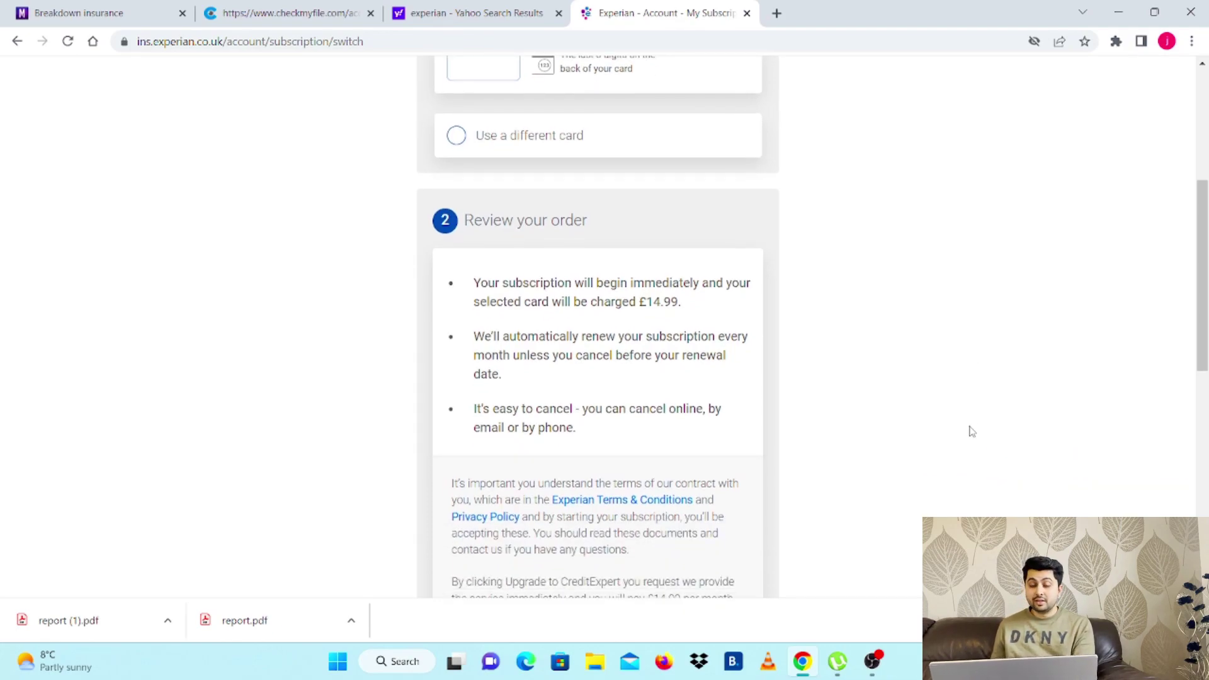
pyautogui.scroll(-1, 973, 438)
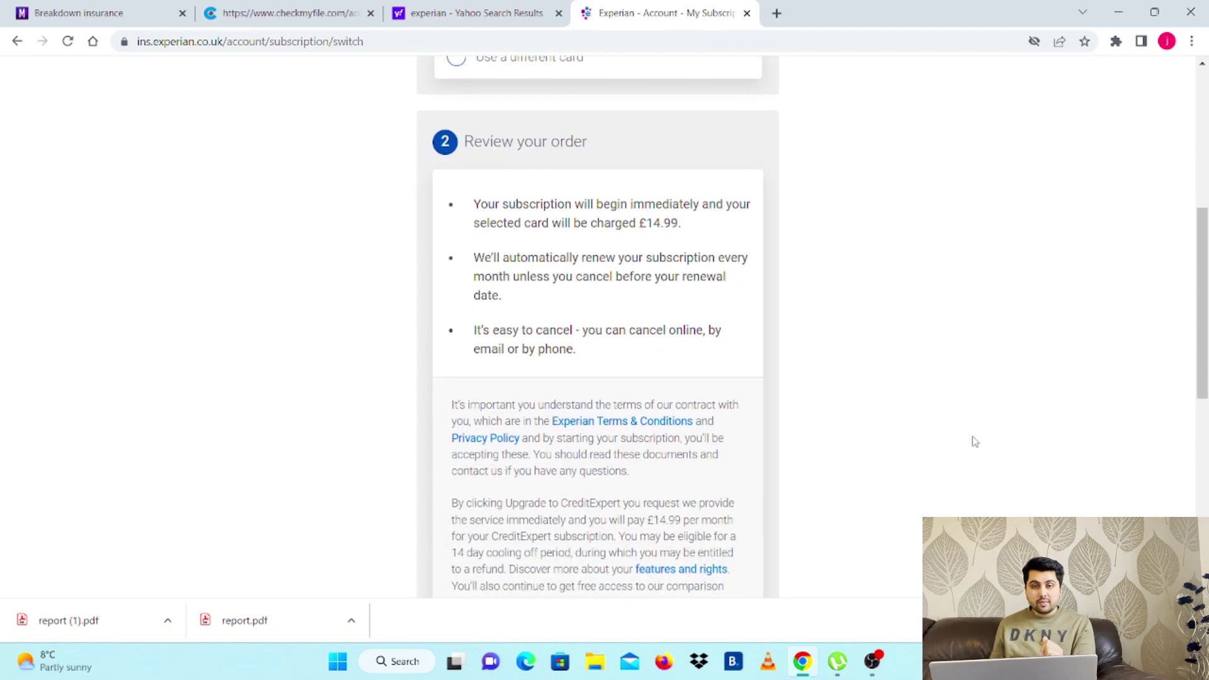
pyautogui.scroll(5, 975, 439)
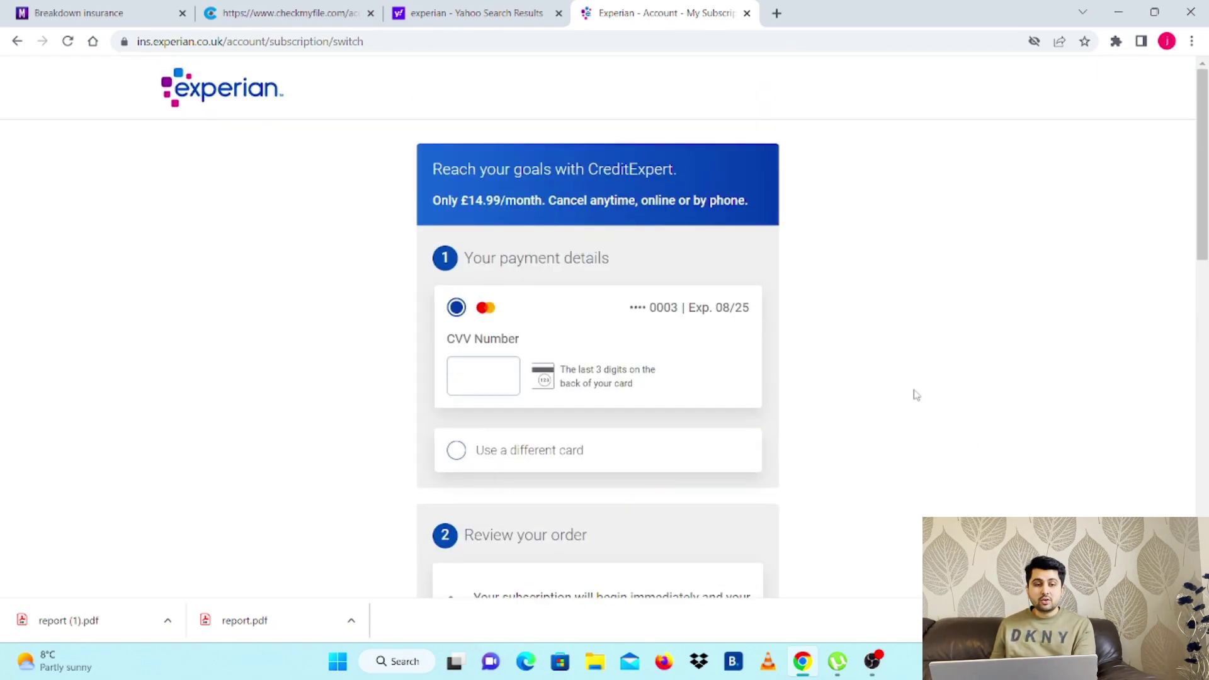
pyautogui.click(18, 43)
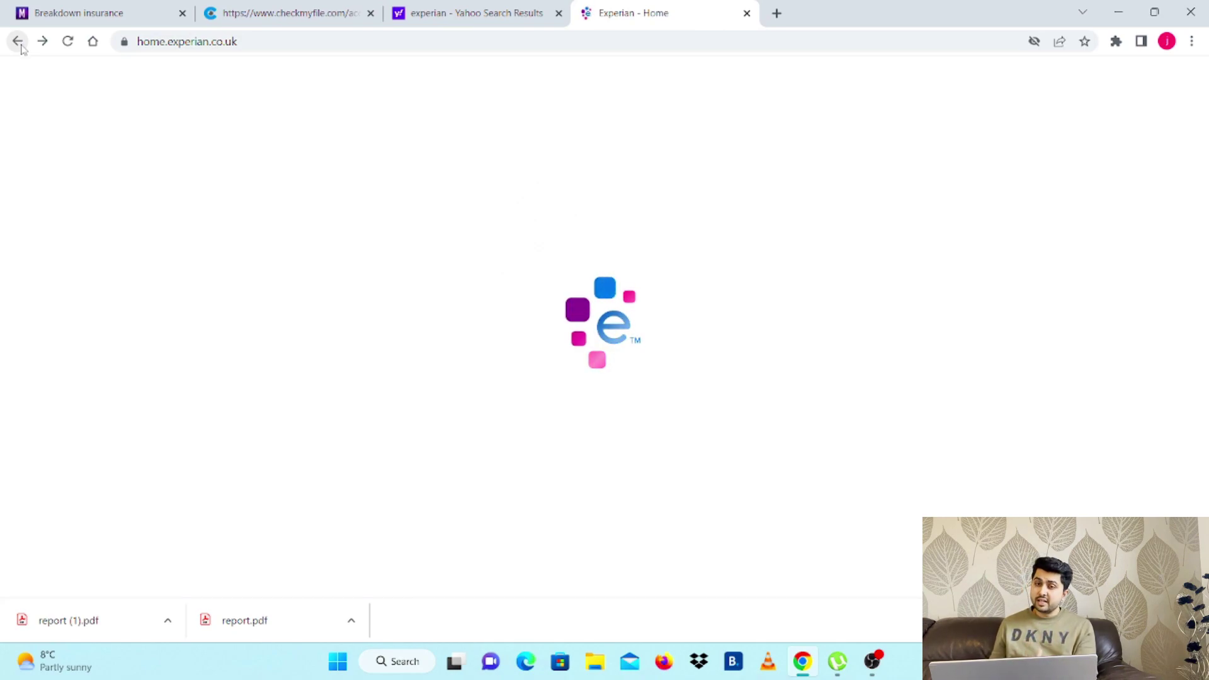
pyautogui.click(19, 44)
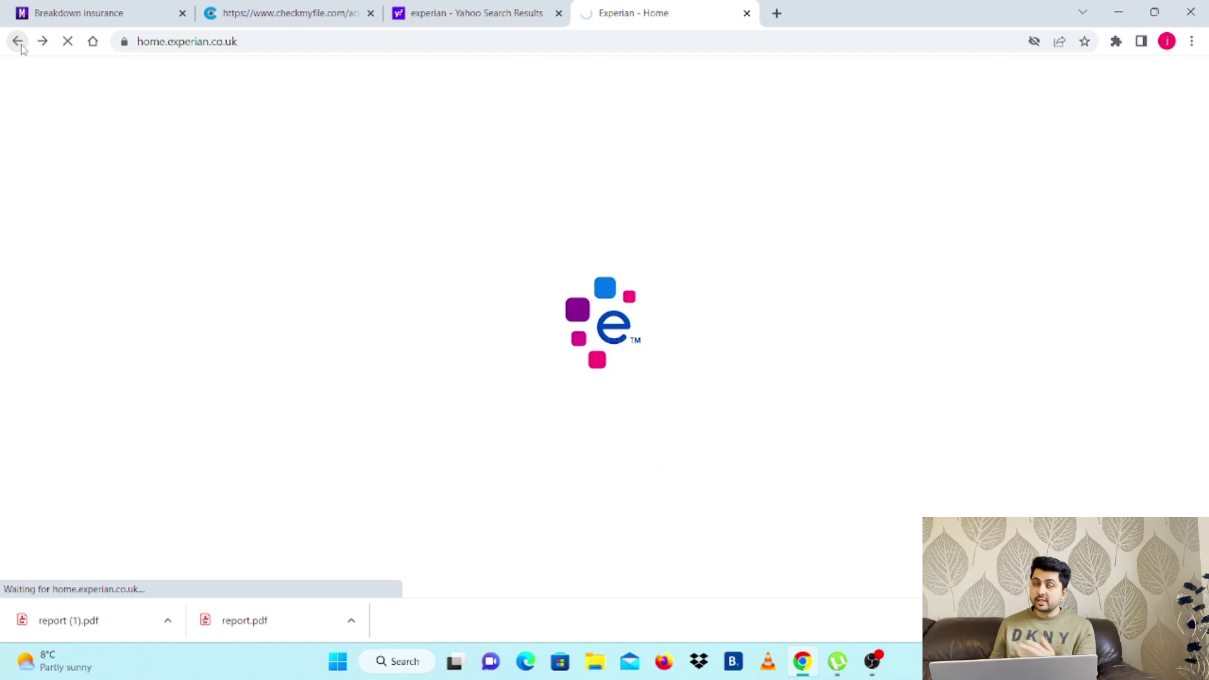